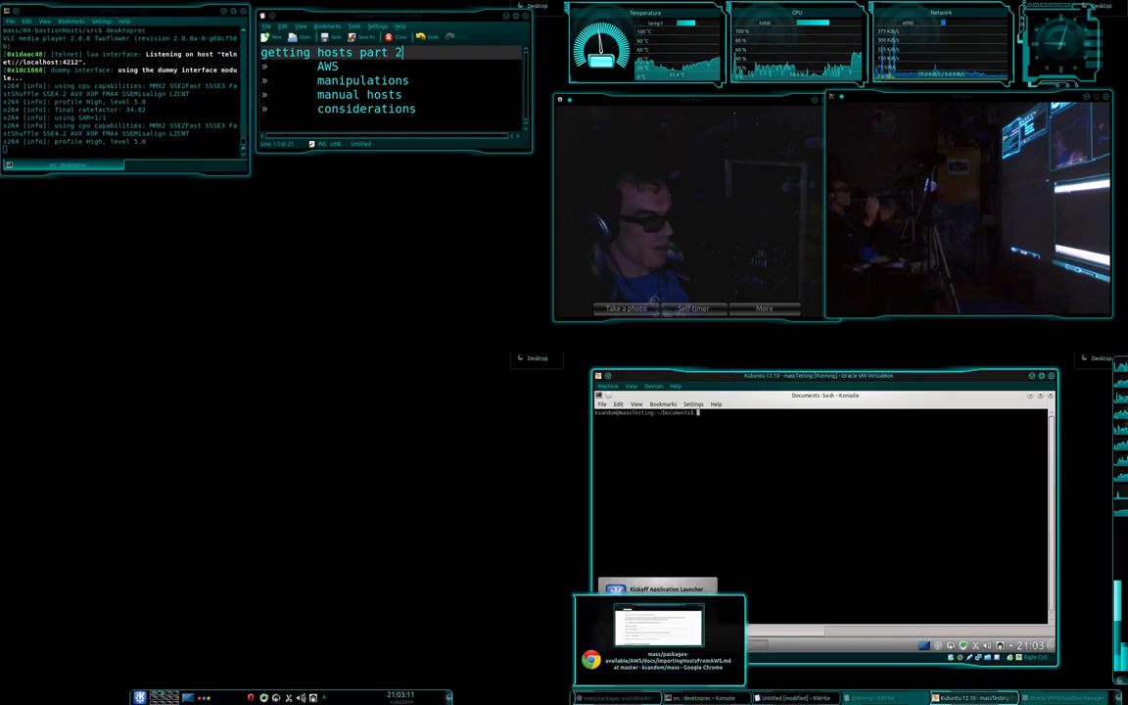
Close the old GitHub docs window, relaunch Chrome via KRunner and load the github.com mass repository.
left_click(617, 697)
key("ctrl+w")
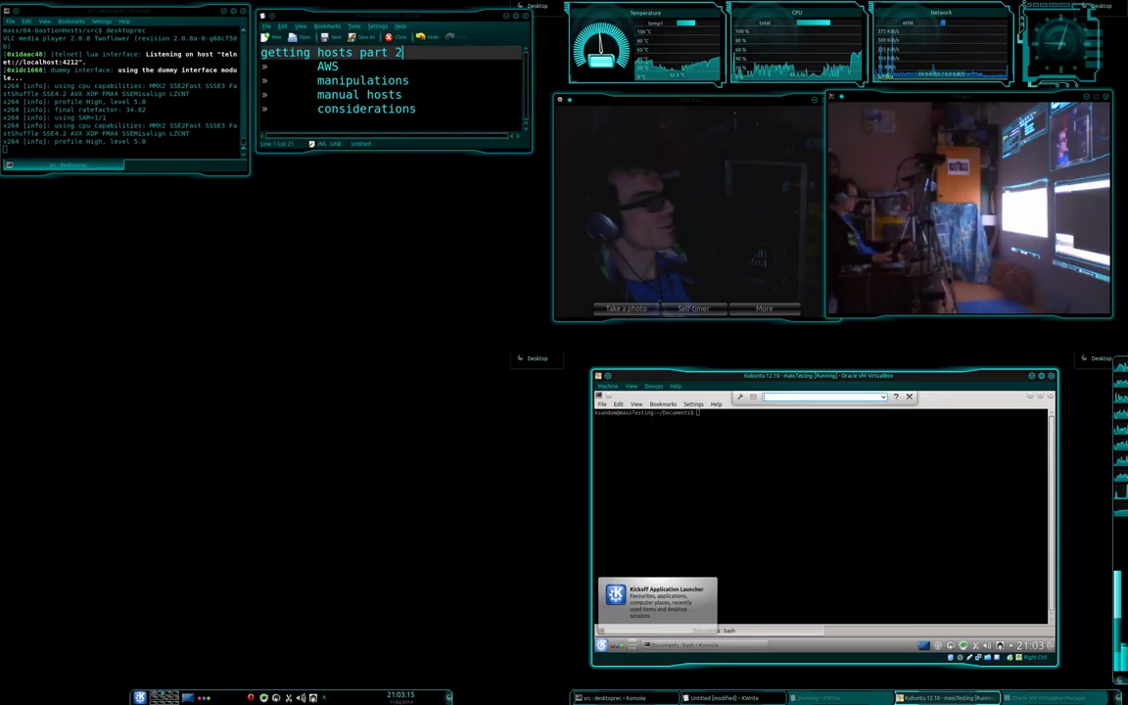
key("alt+F2")
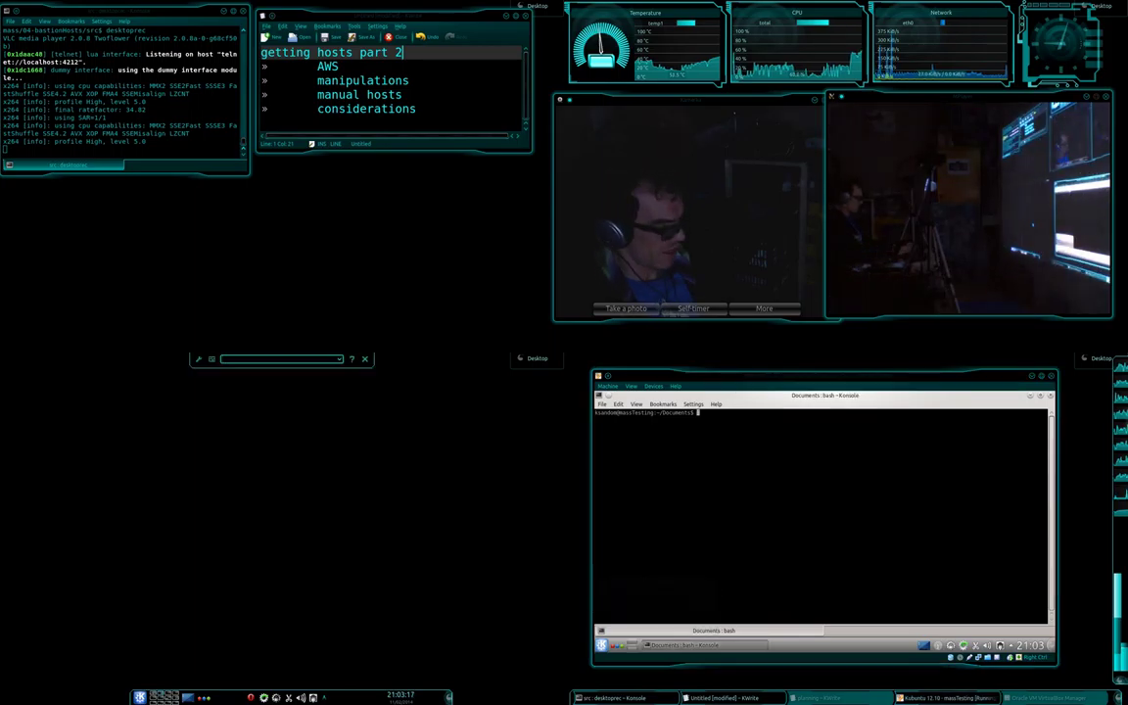
type("chrome")
key("Return")
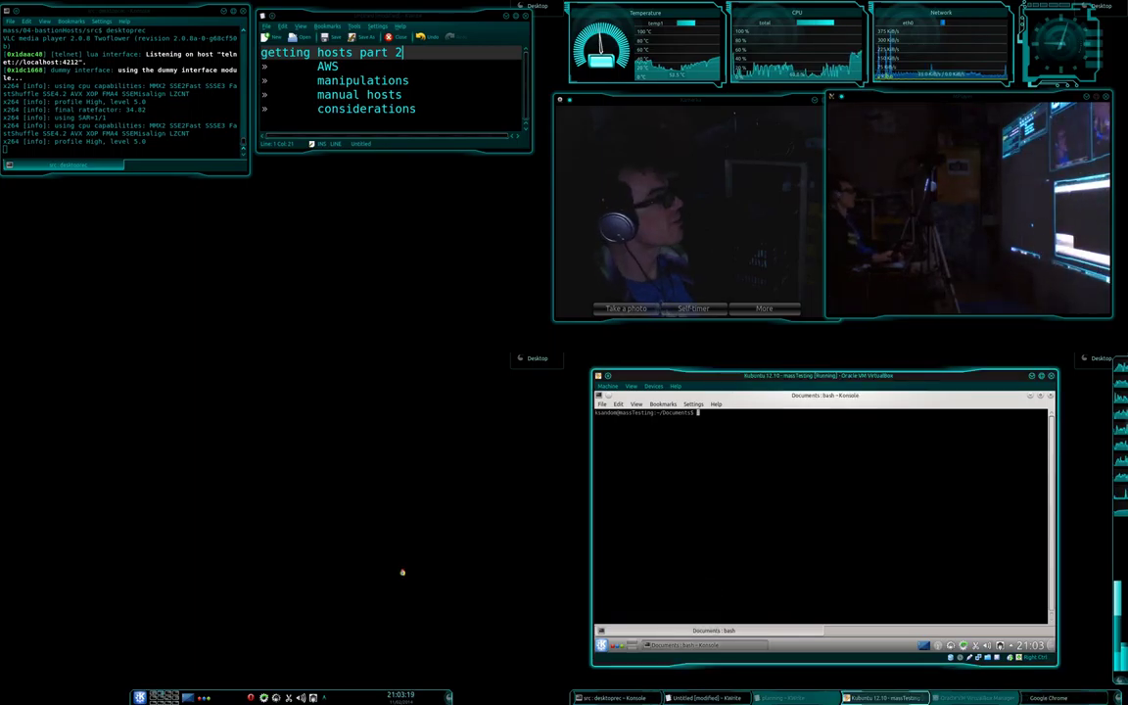
type("github.com/ksandom/mass")
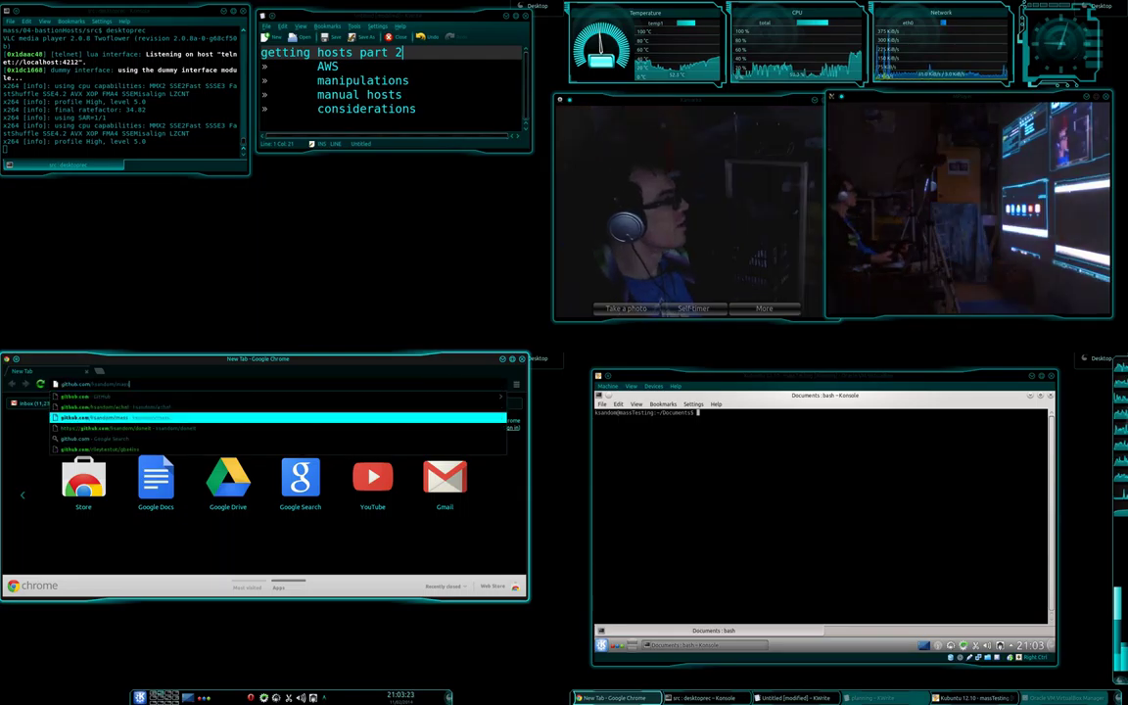
key("Return")
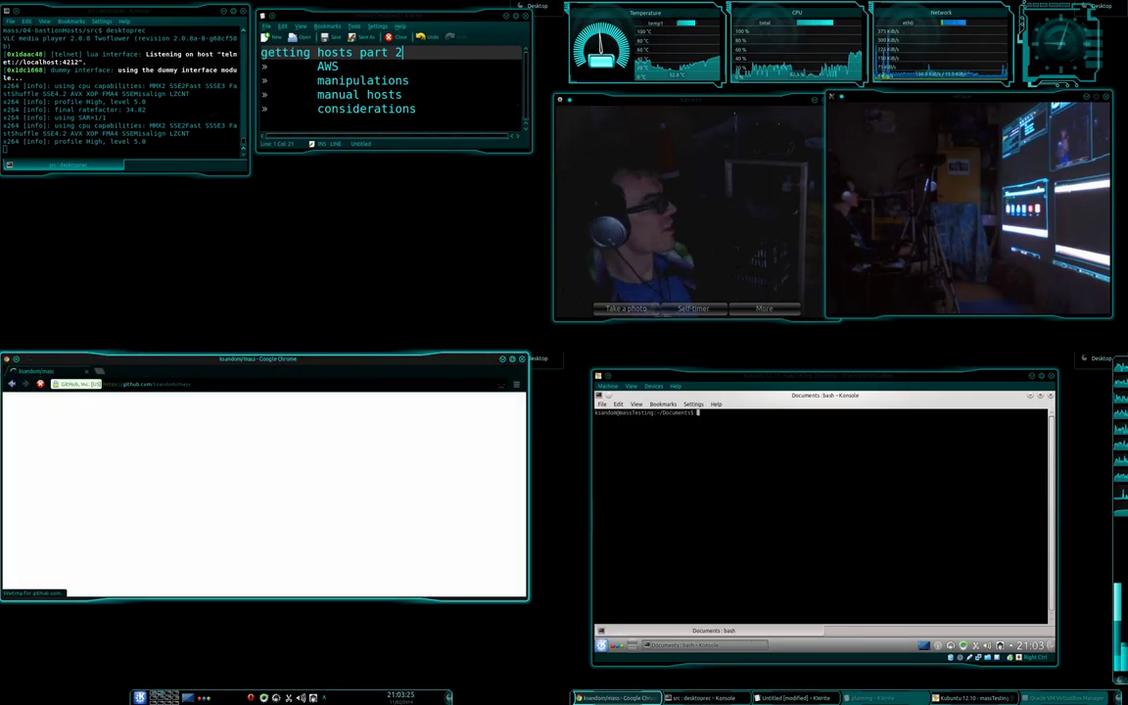
Open packages-available > AWS > docs > importingHostsFromAWS.md in the mass repository.
scroll(85, 472, "down", 2)
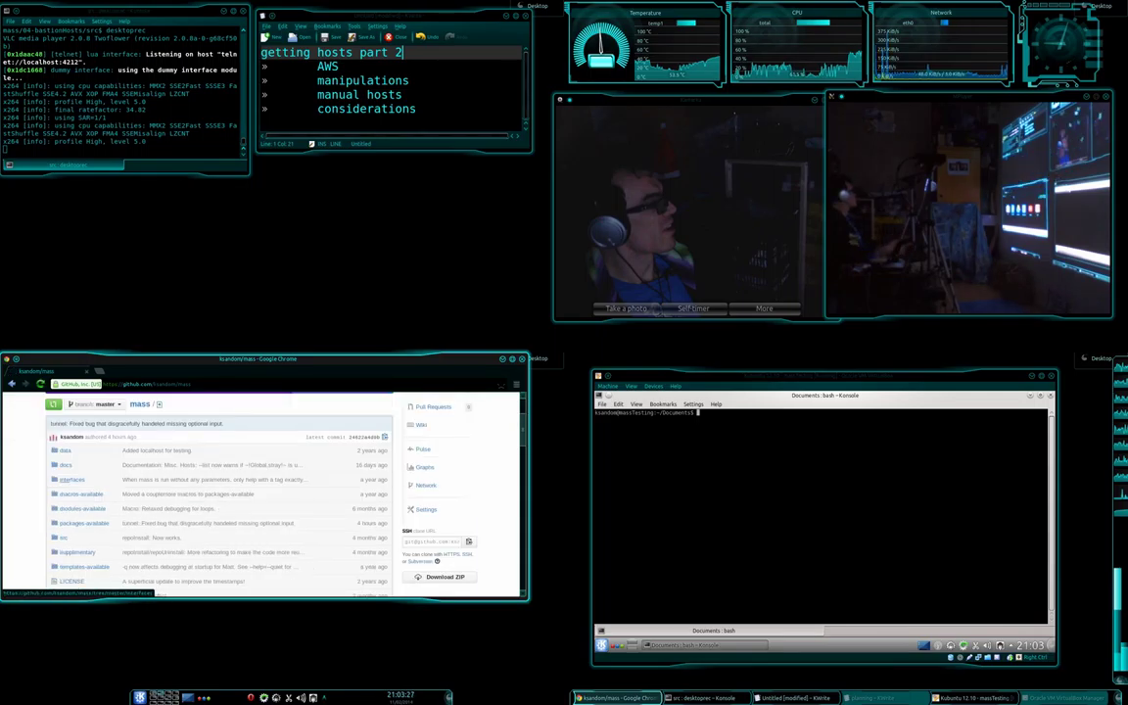
scroll(84, 472, "down", 1)
left_click(80, 476)
left_click(66, 516)
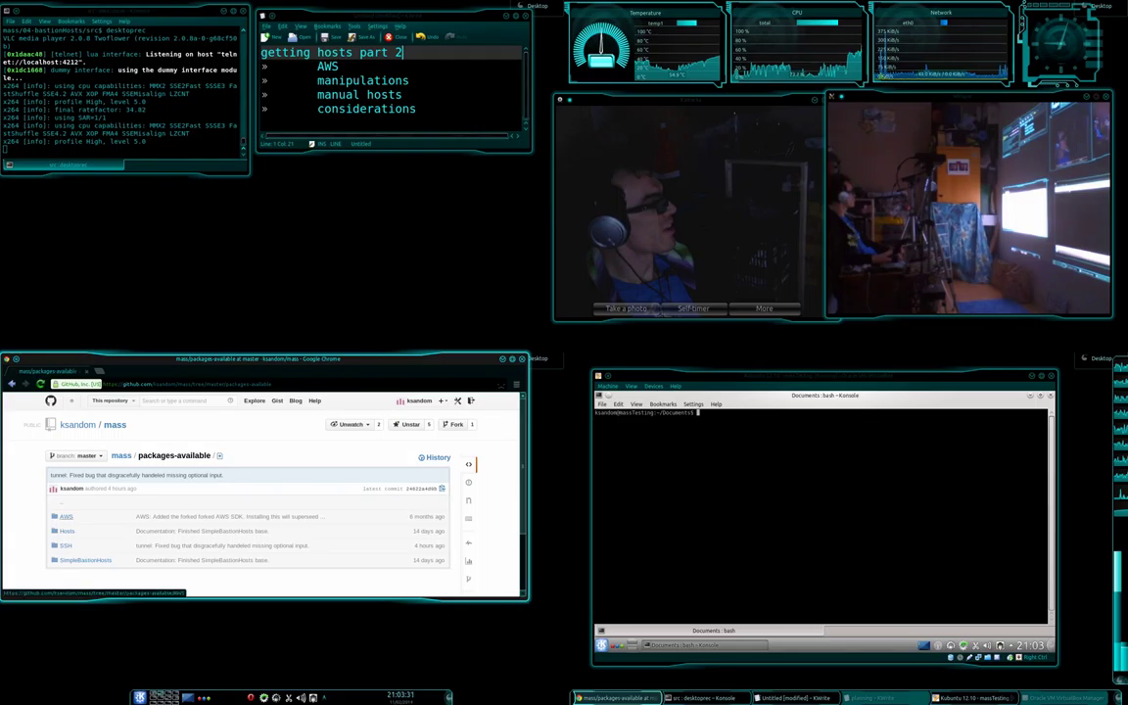
left_click(65, 516)
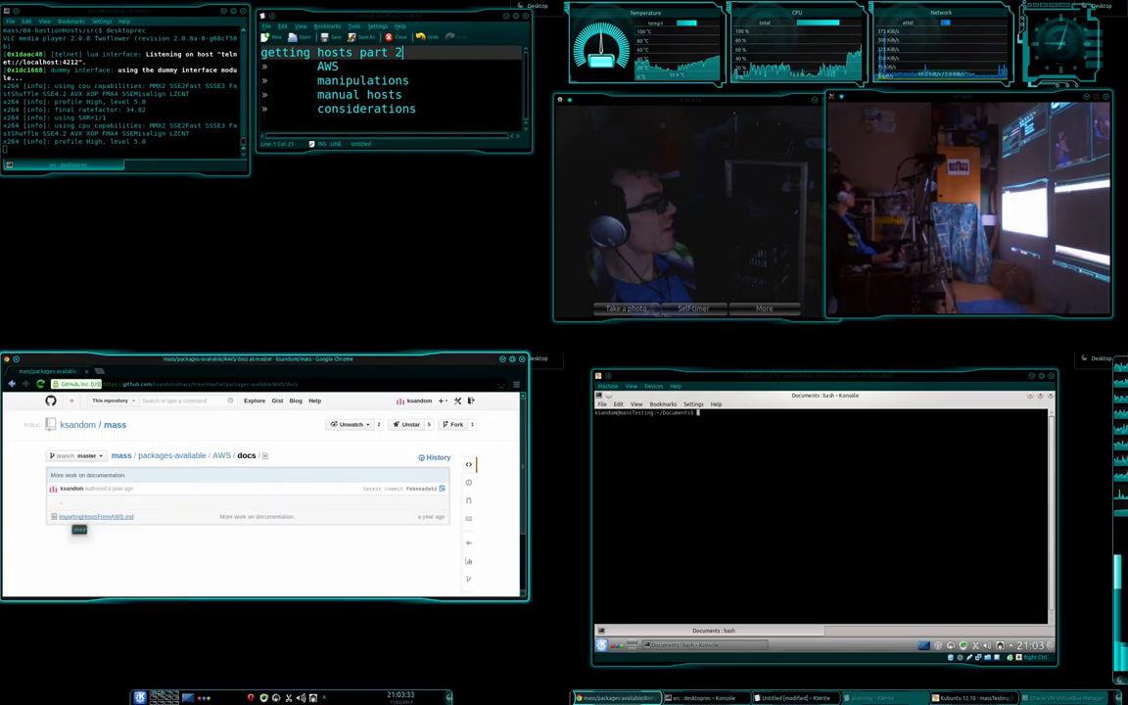
left_click(65, 516)
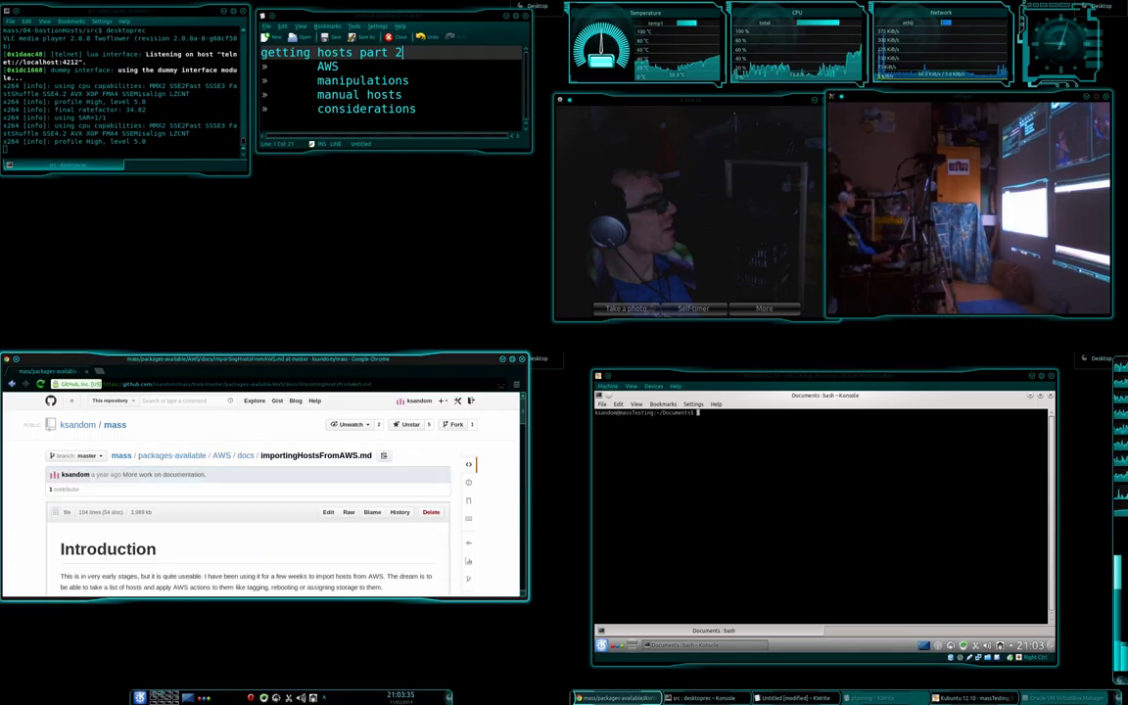
Scroll through the guide and highlight the 'Importing hosts and other stuff from AWS' heading.
scroll(66, 516, "down", 3)
scroll(245, 490, "down", 3)
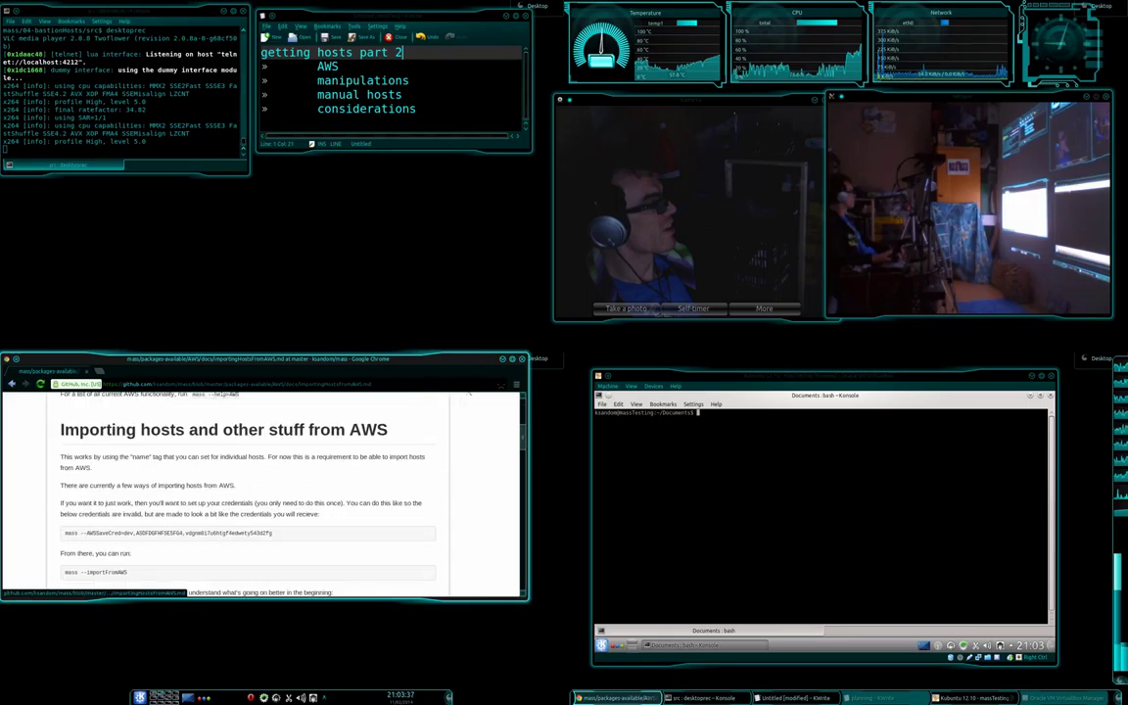
scroll(244, 489, "up", 2)
scroll(54, 500, "up", 1)
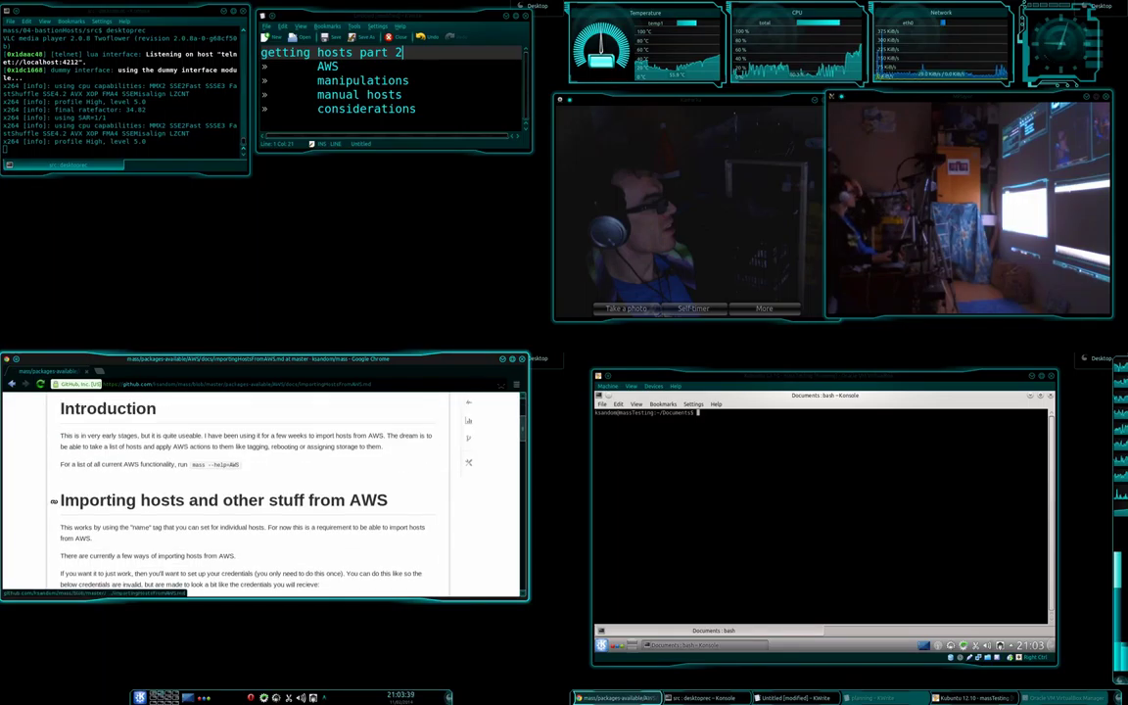
left_click_drag(62, 500, 361, 501)
scroll(245, 489, "down", 3)
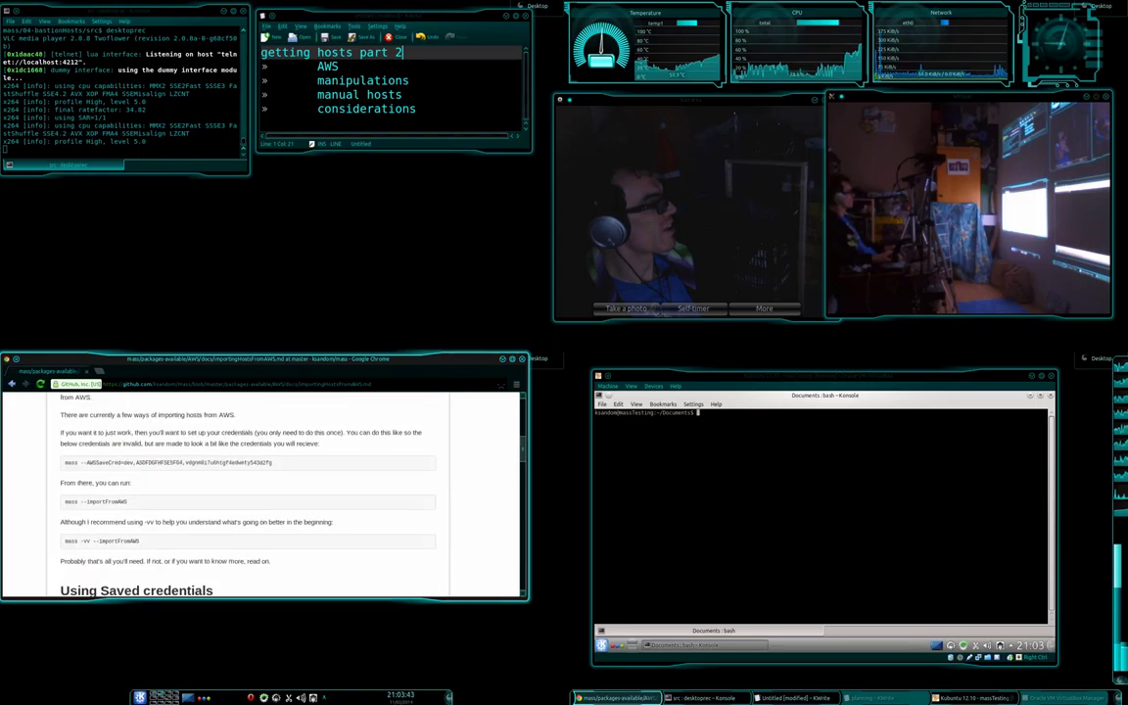
scroll(245, 490, "up", 1)
scroll(245, 490, "down", 1)
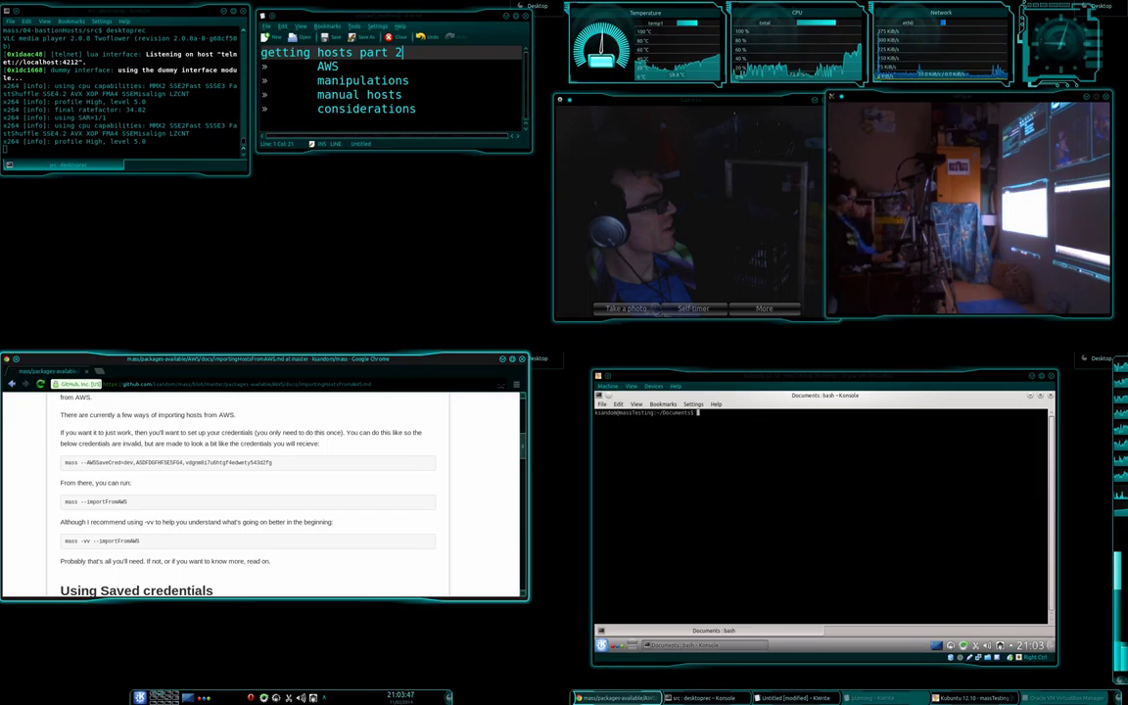
Switch back to the VM's Konsole and begin typing a mass --AWSSet command.
key("alt+Tab")
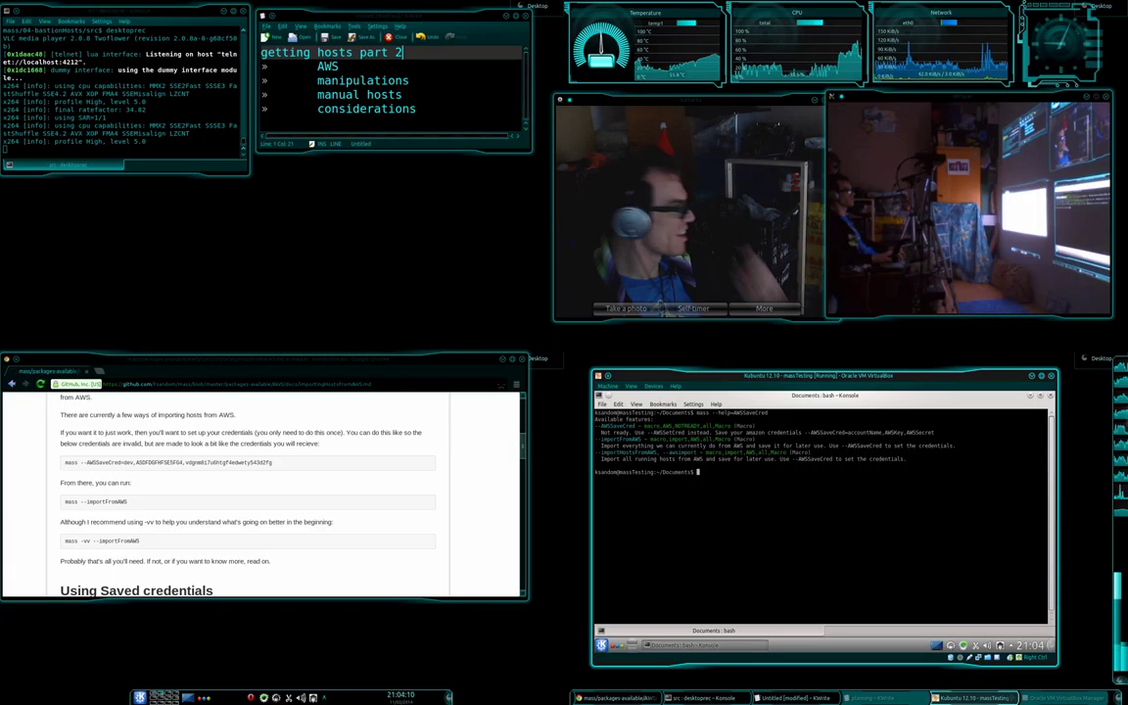
type("mass --AWSSet")
Enter mass --AWSSaveCred for account demo, using the example access key copied from the Chrome docs.
key("BackSpace")
key("BackSpace")
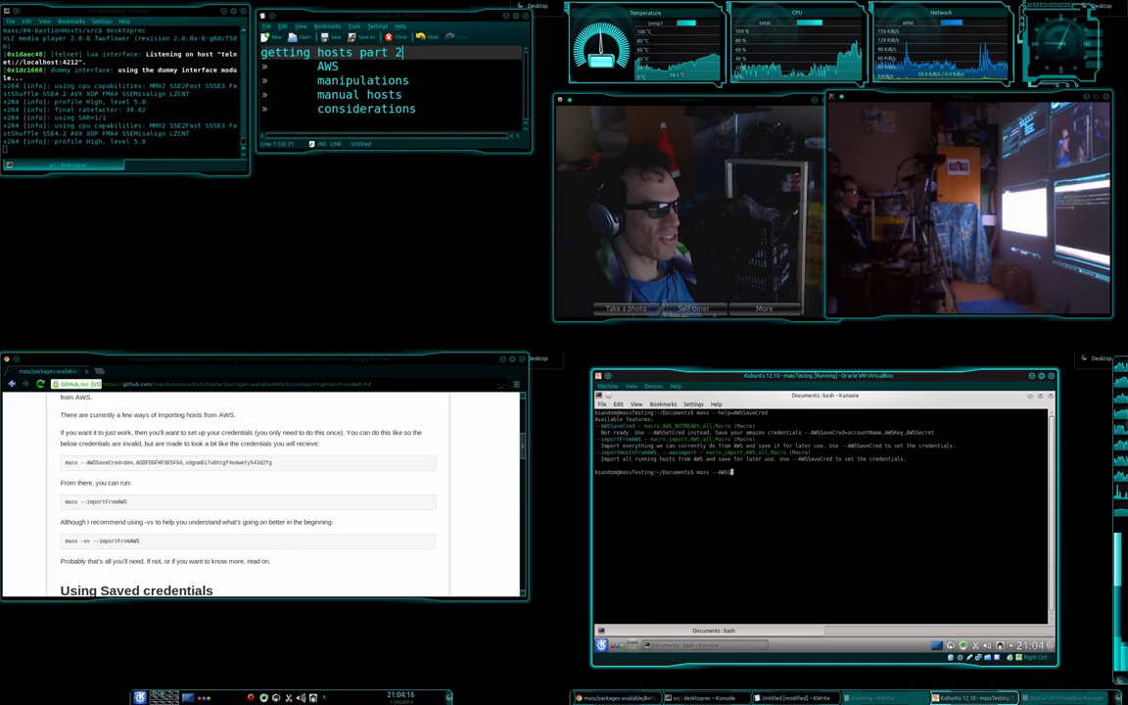
type("aveCred")
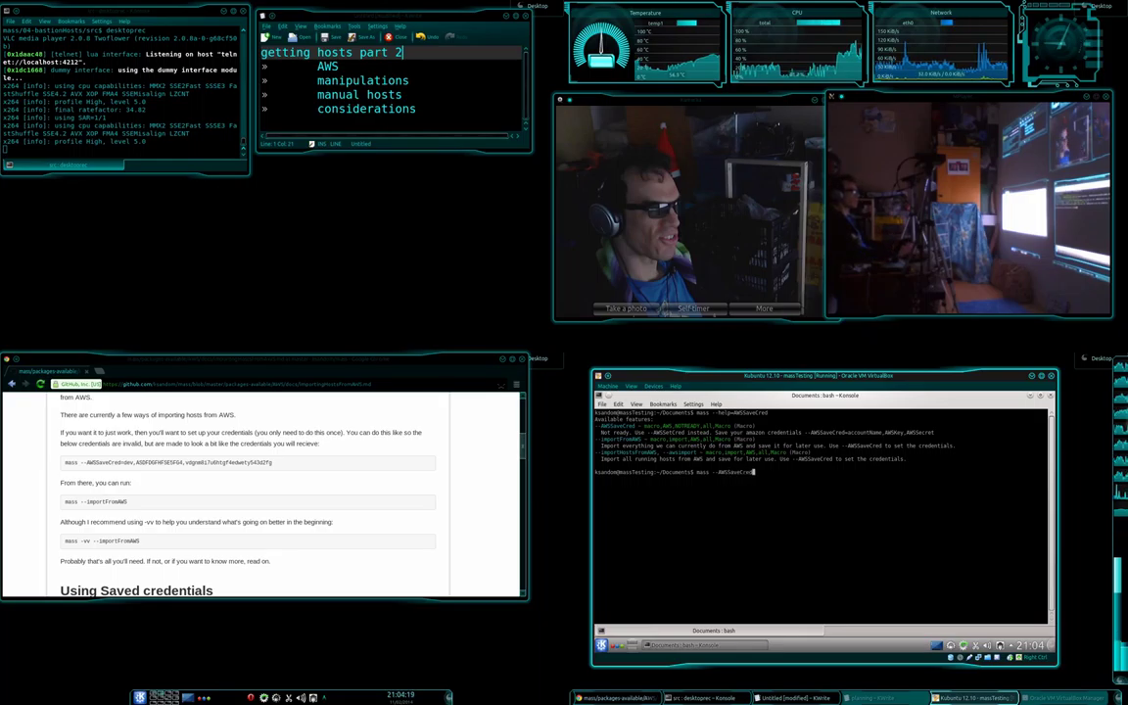
type("=")
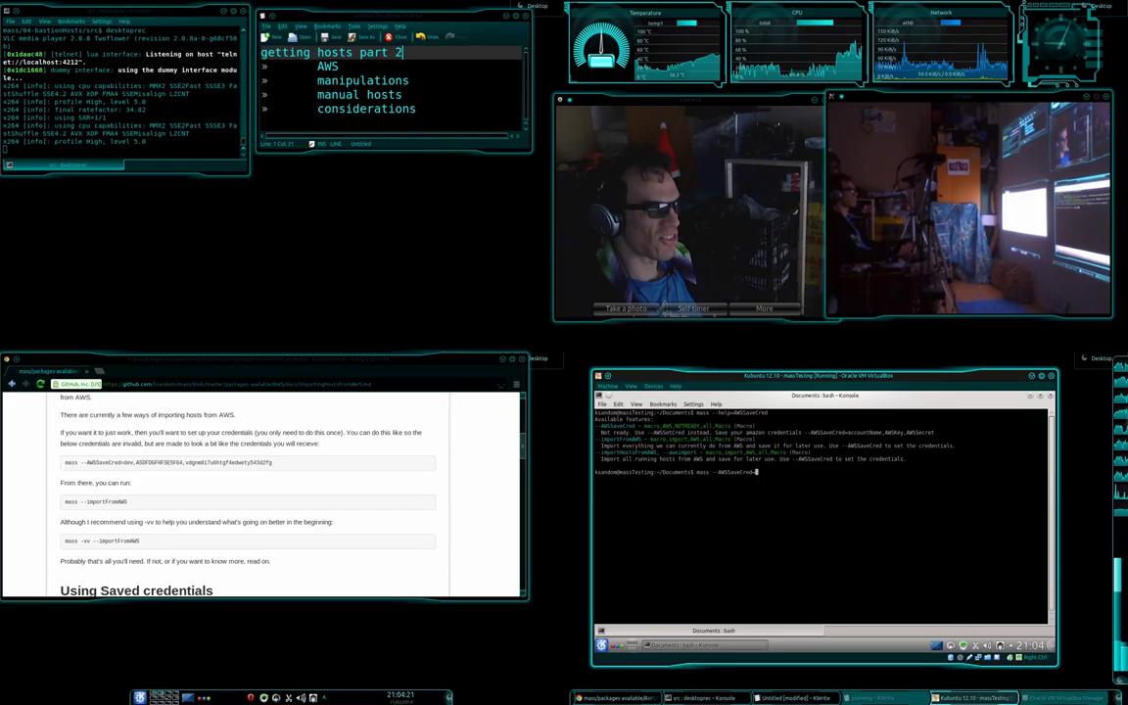
type("demo,")
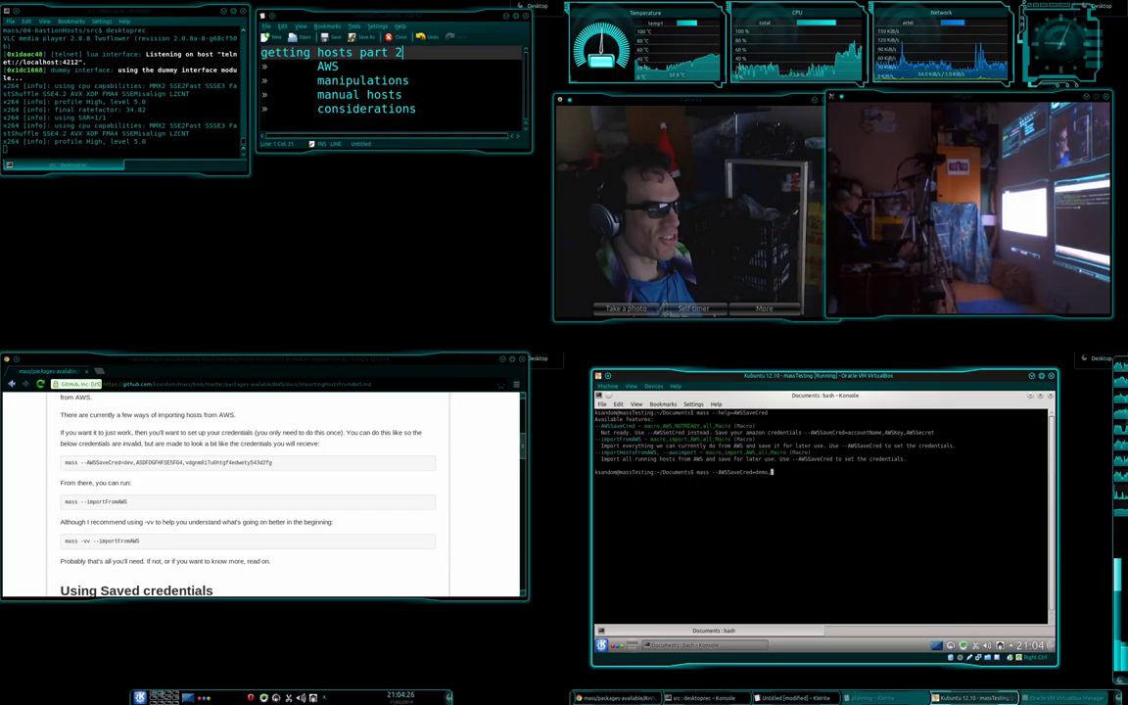
left_click(136, 462)
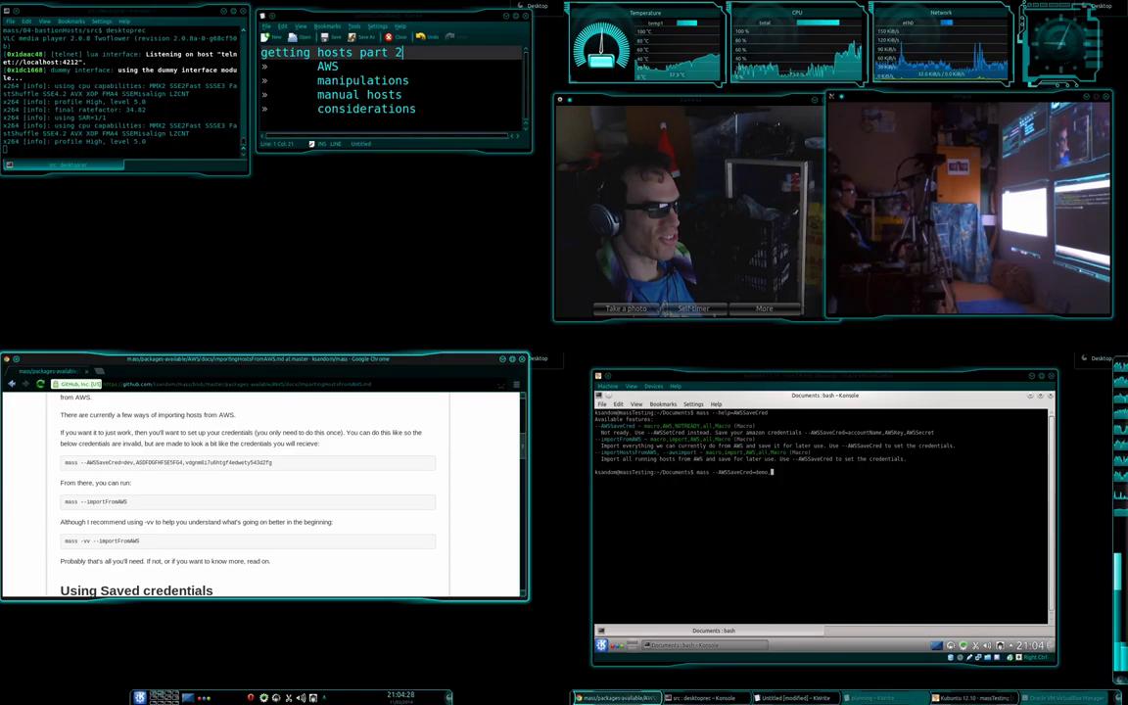
left_click_drag(136, 462, 242, 462)
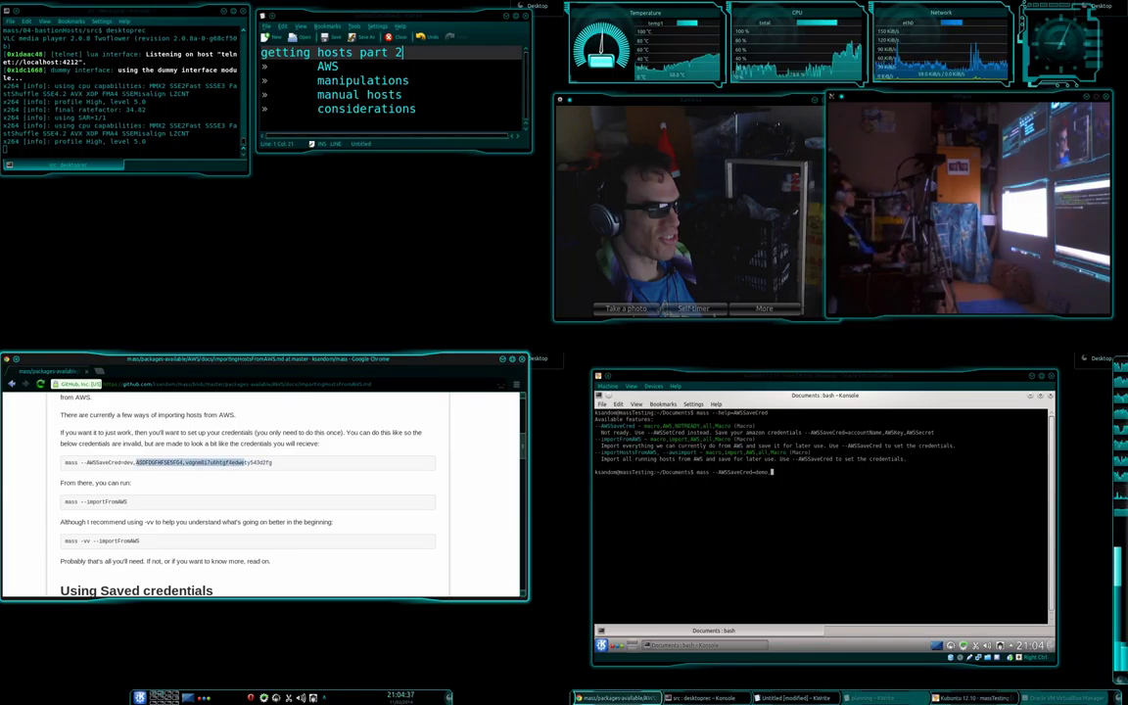
key("alt+Tab")
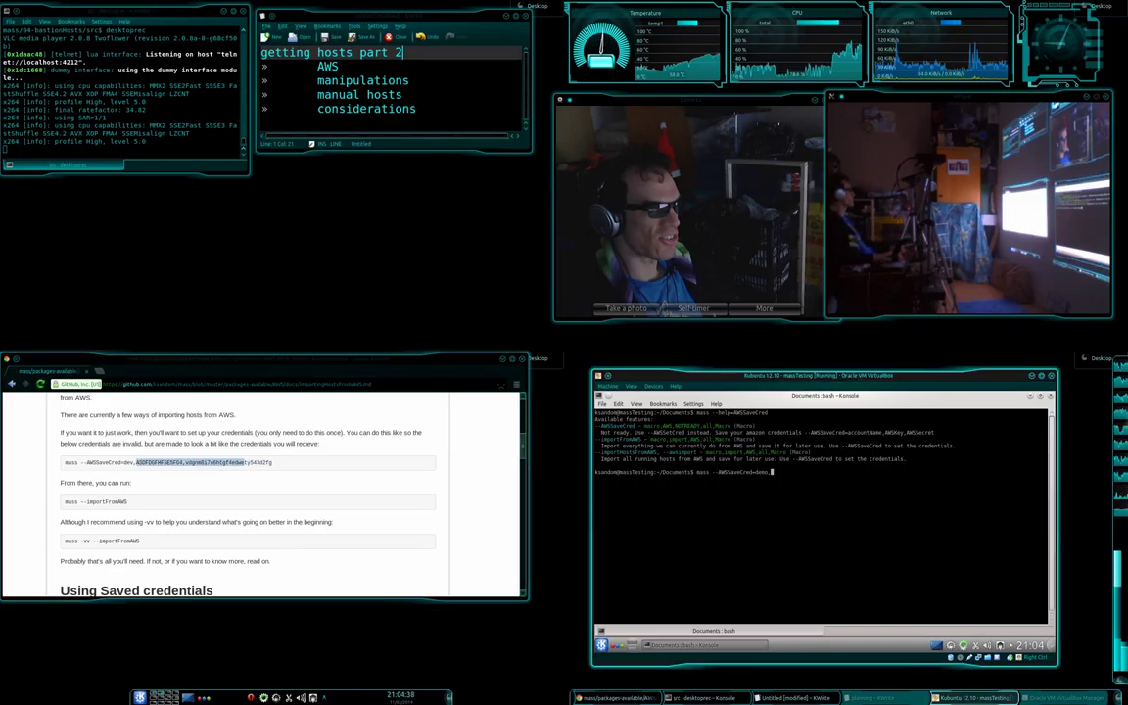
type("SDFASFADF")
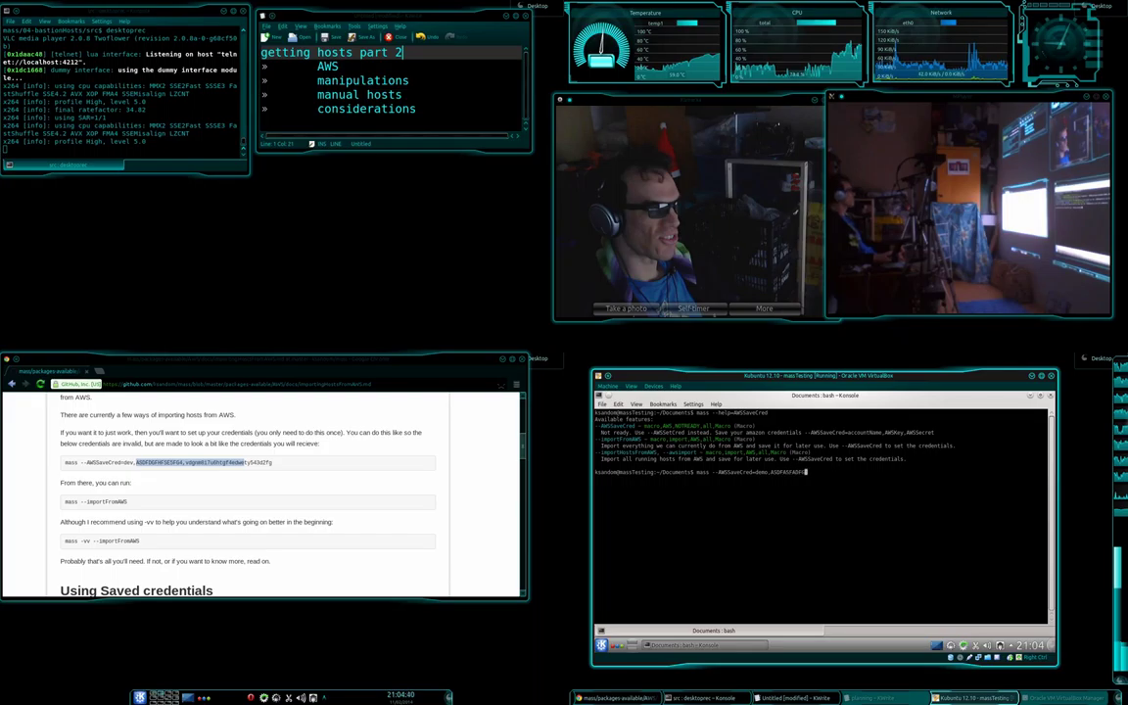
type("GADFGADF,")
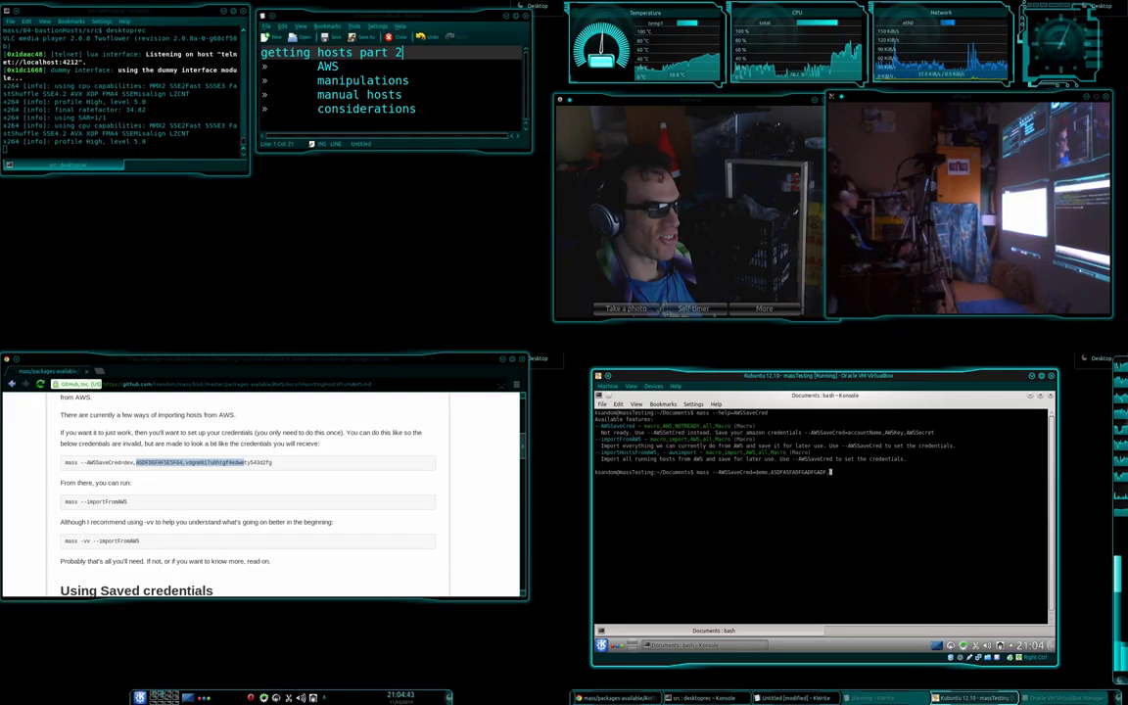
type("fhloost348wfoiwflkjh")
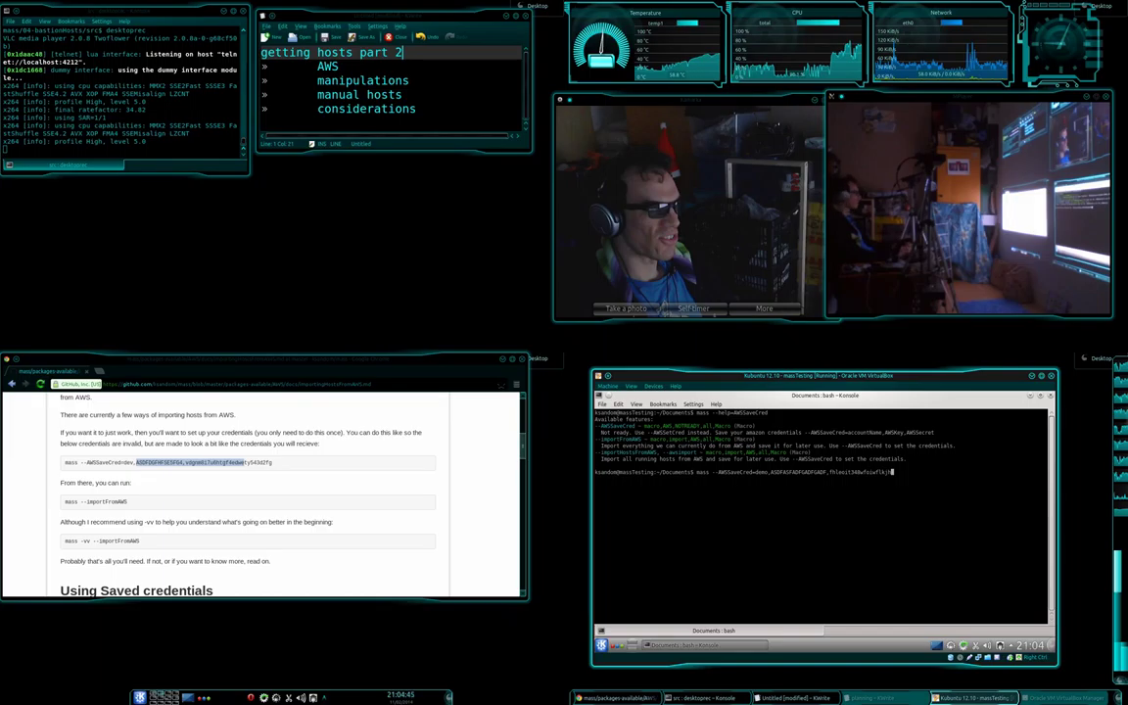
type("oidf")
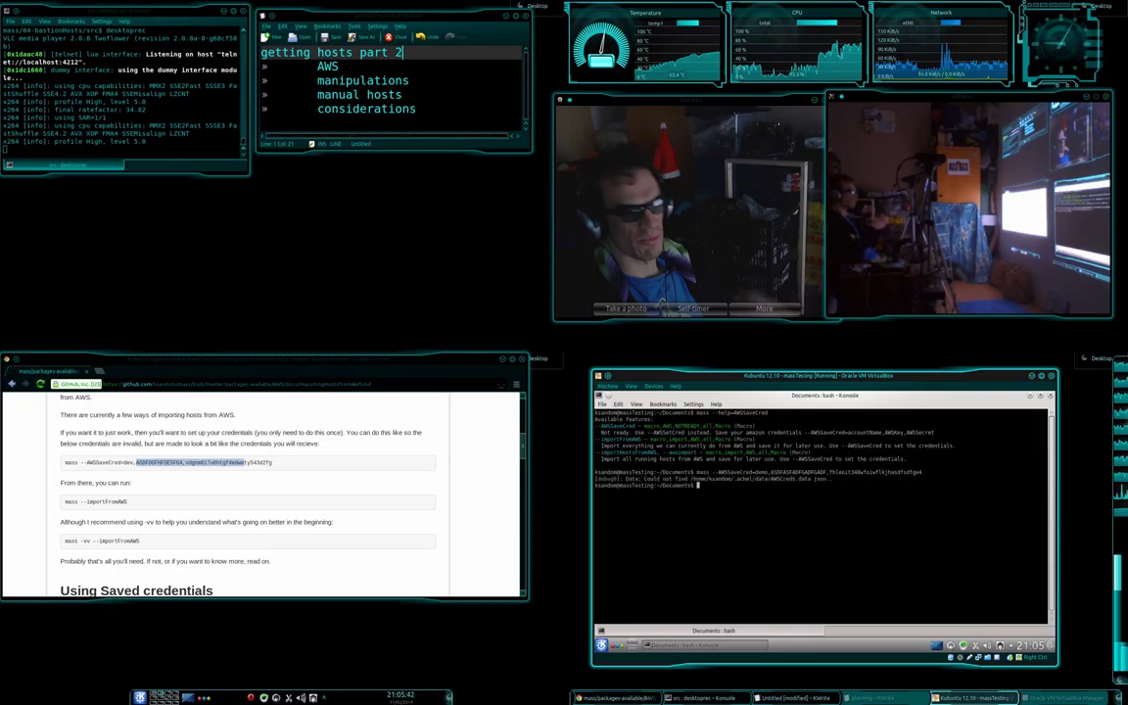
Rerun the credentials-saving command with the account name changed to demo1.
key("Up")
key("Home")
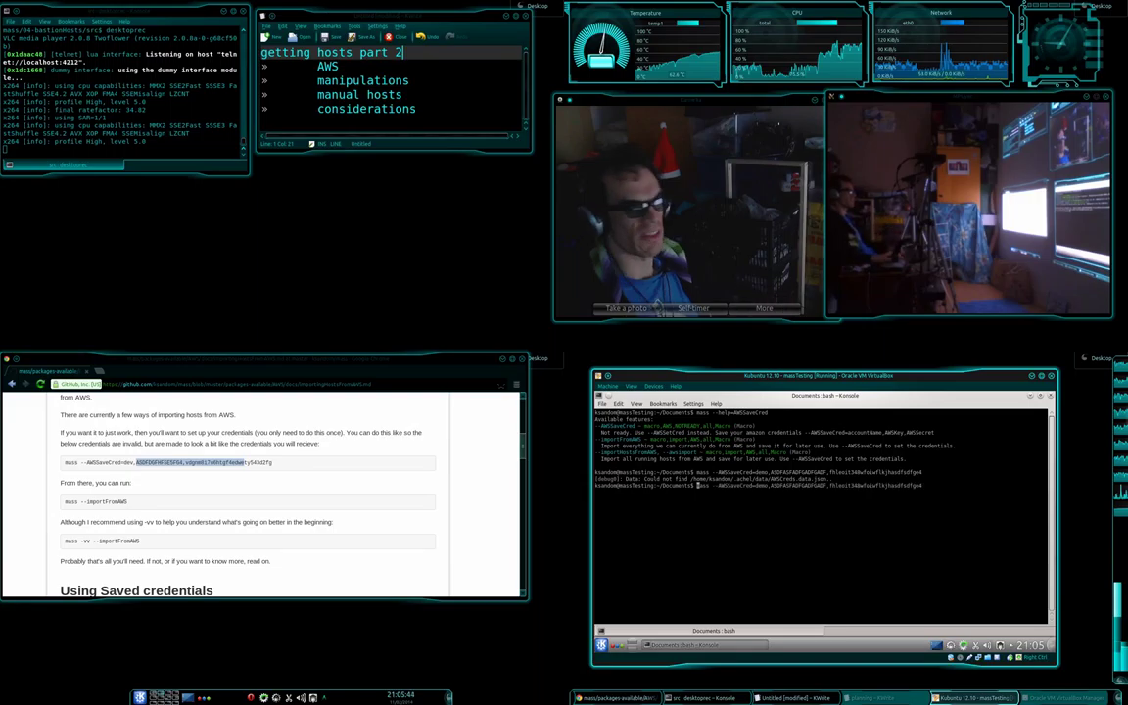
key("ctrl+Right")
key("ctrl+Right")
key("ctrl+Right")
type("1")
key("Return")
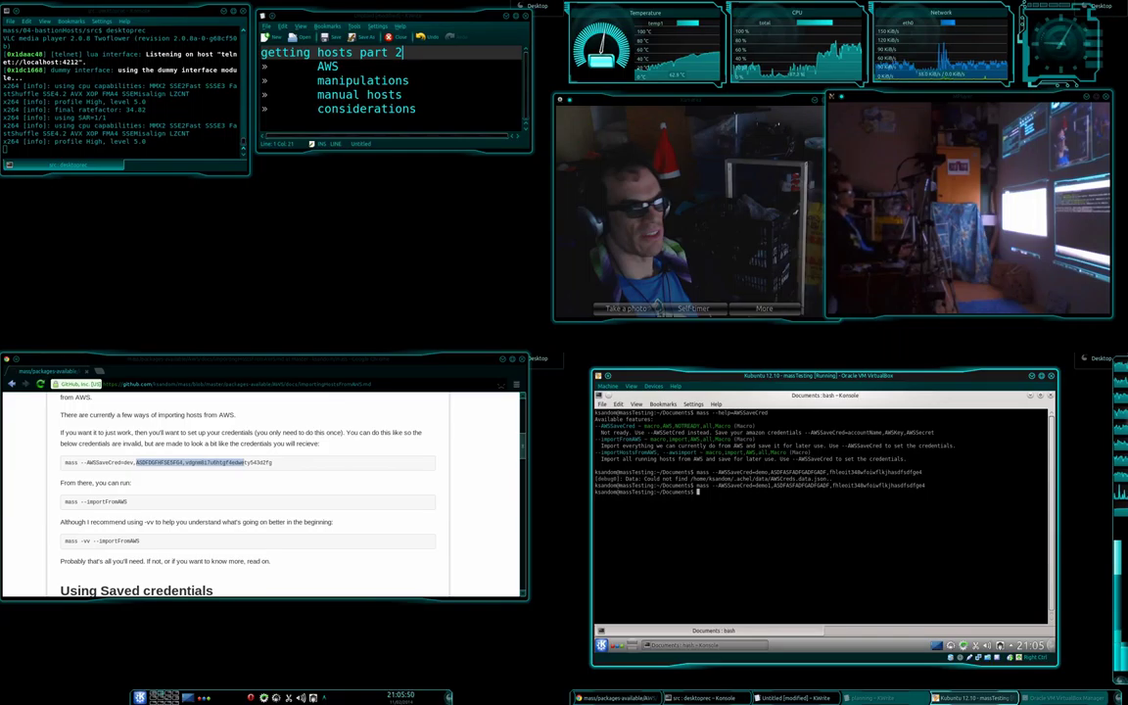
Go to the home folder, enter ~/.achel and list its contents.
type("cd")
key("Return")
type("cd d")
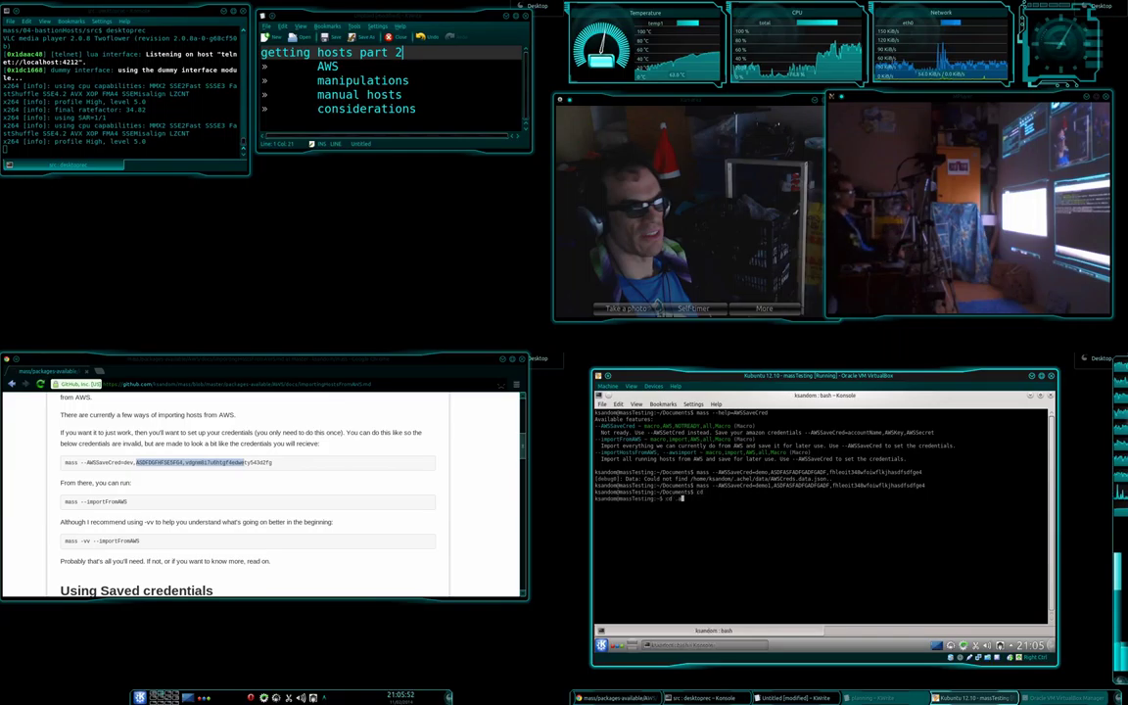
type("achel/")
key("Return")
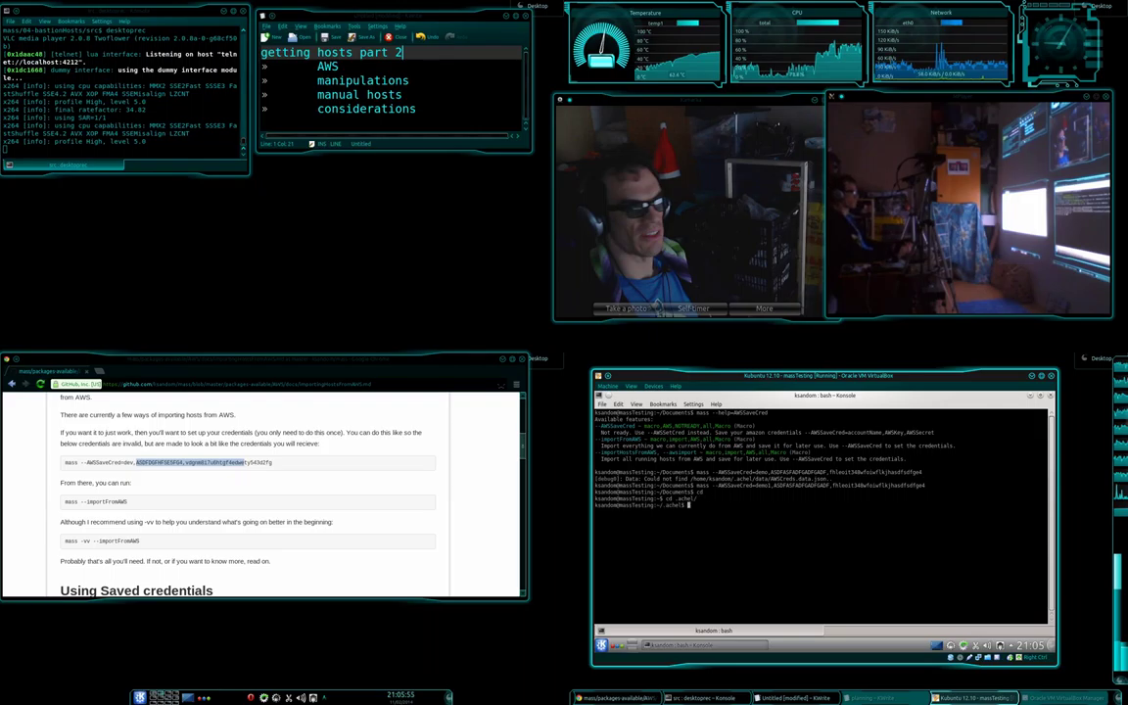
type("ls")
key("Return")
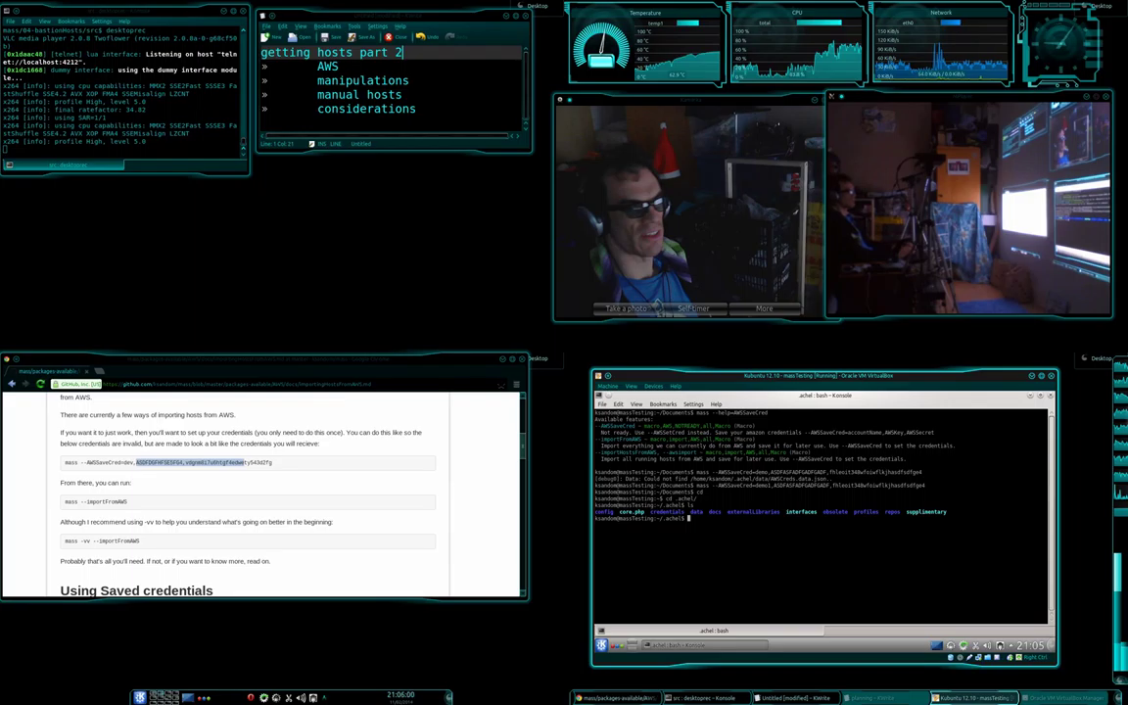
double_click(667, 511)
Enter the data folder, list it and print AWSCreds.data.json showing the demo credentials.
type("cd data")
key("Return")
type("ls")
key("Return")
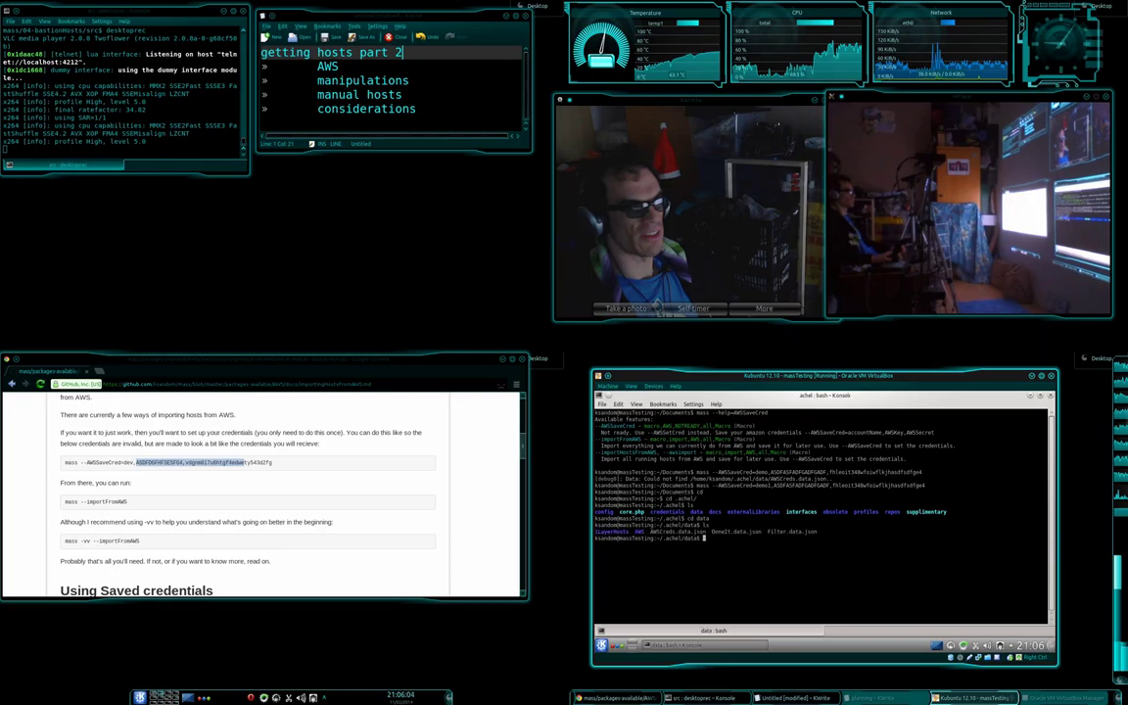
type("cat")
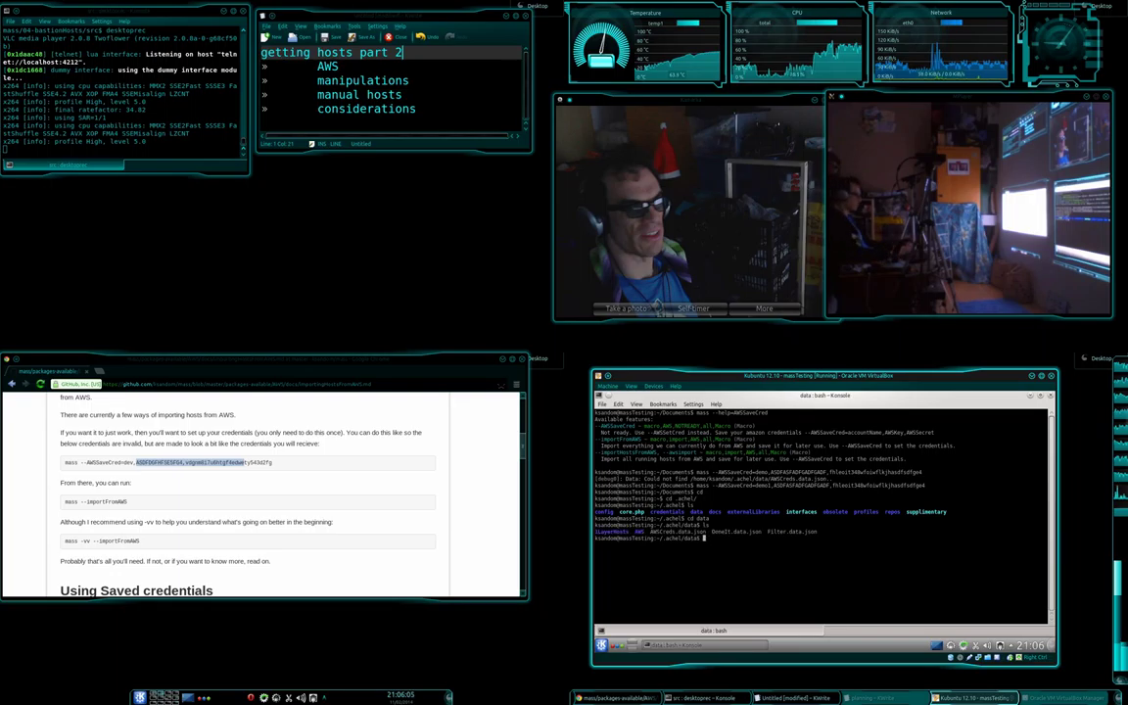
type(" AWSCreds.data.json")
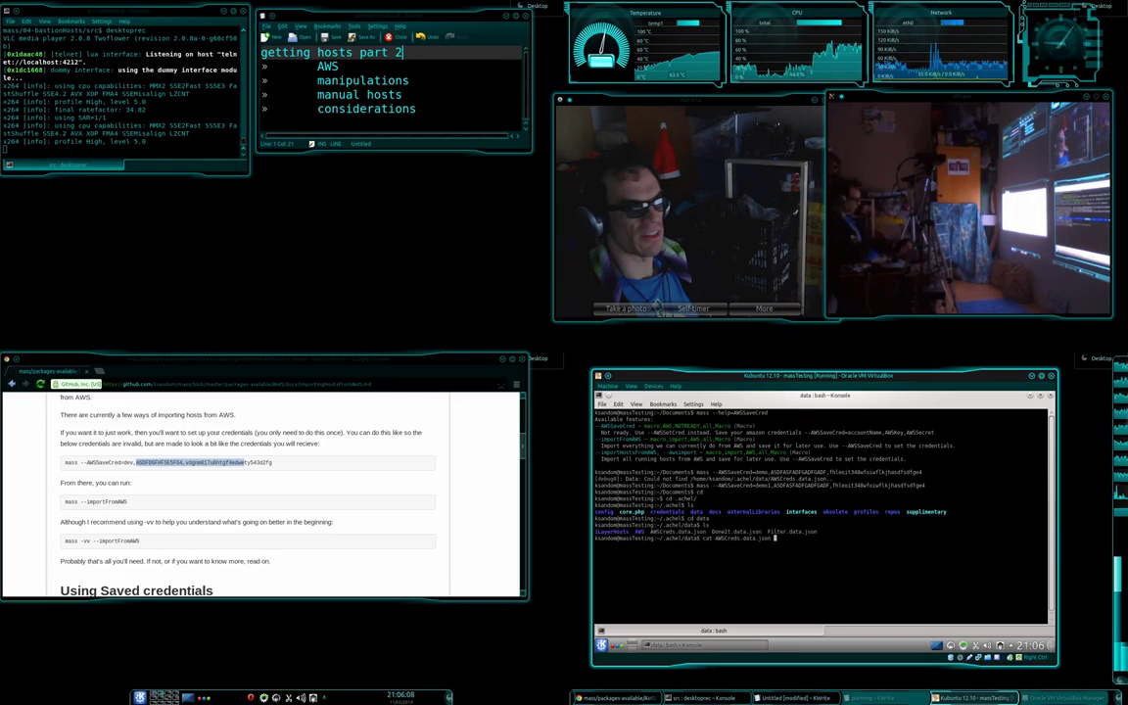
key("Return")
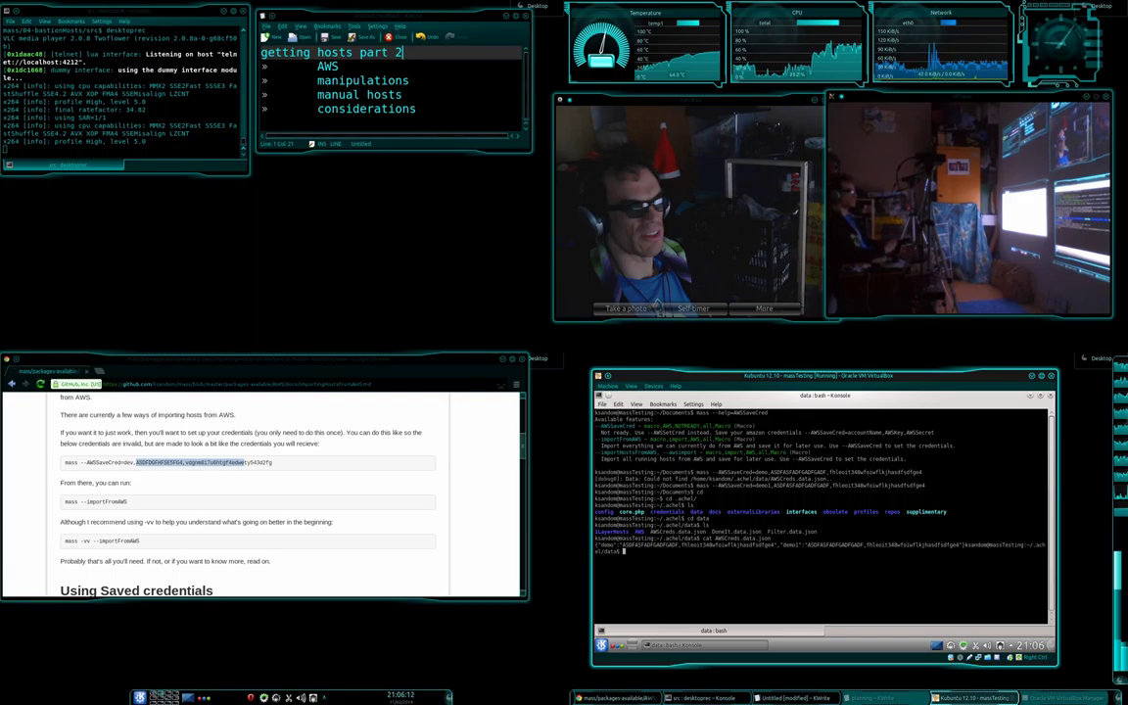
double_click(605, 545)
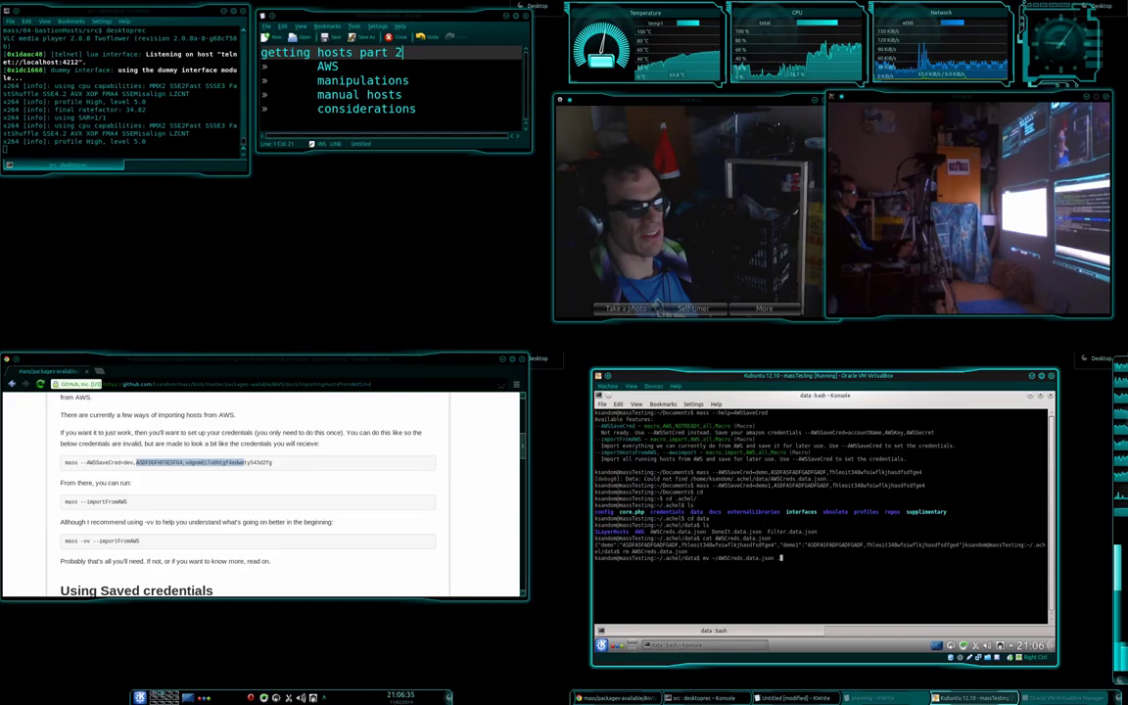
Move the home-folder credentials file into data, then run mass -vv --importFromAWS in a new tab.
key("Return")
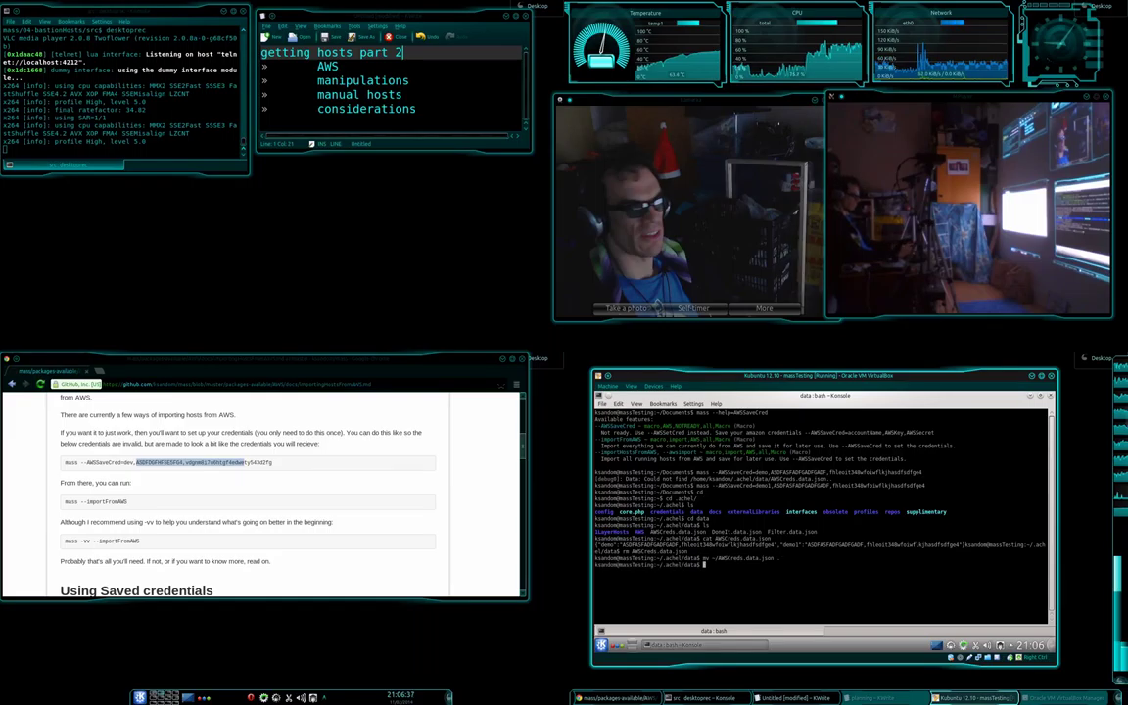
key("ctrl+shift+t")
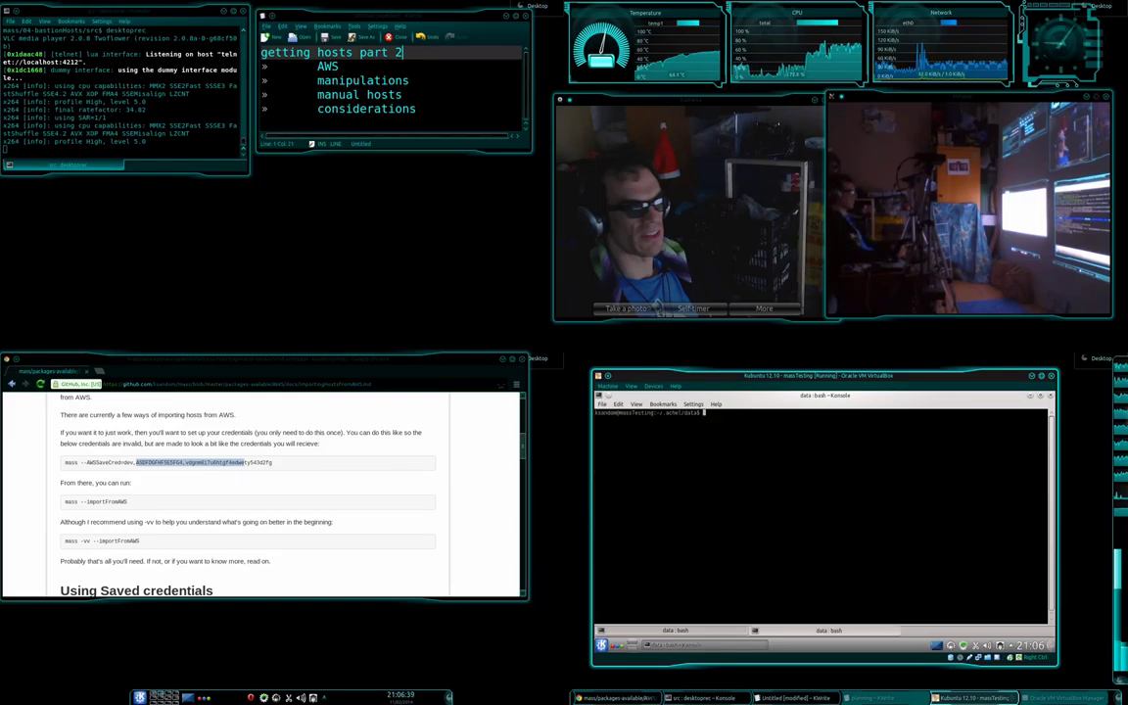
type("mass -")
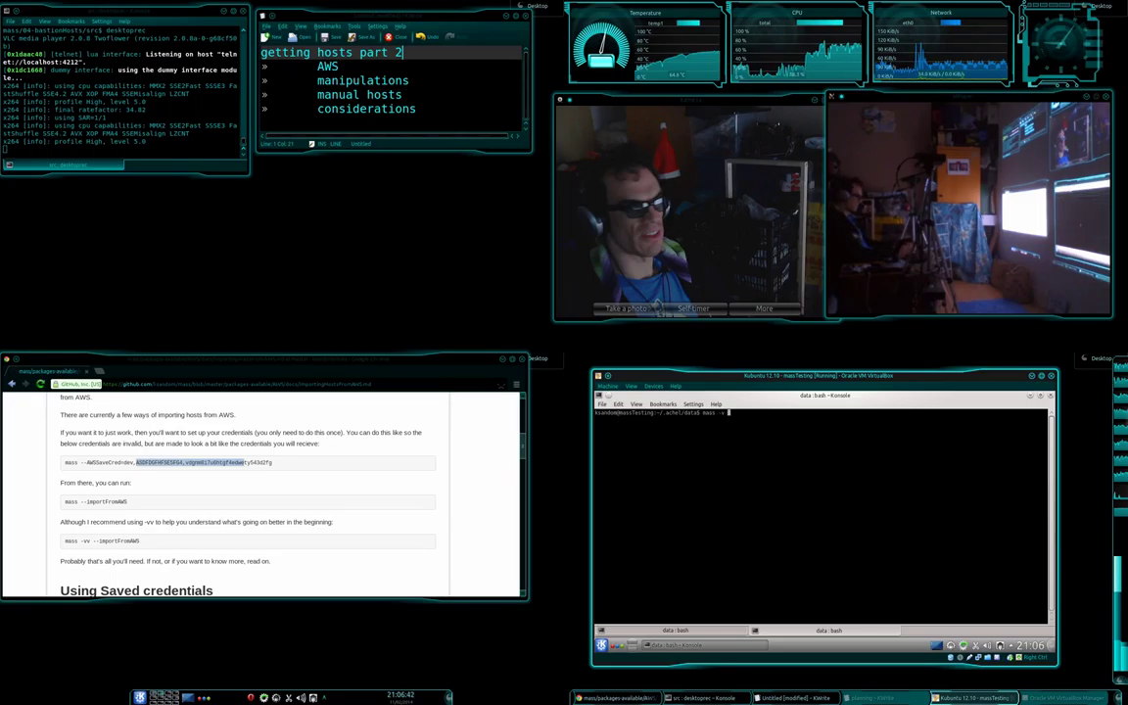
type("vv")
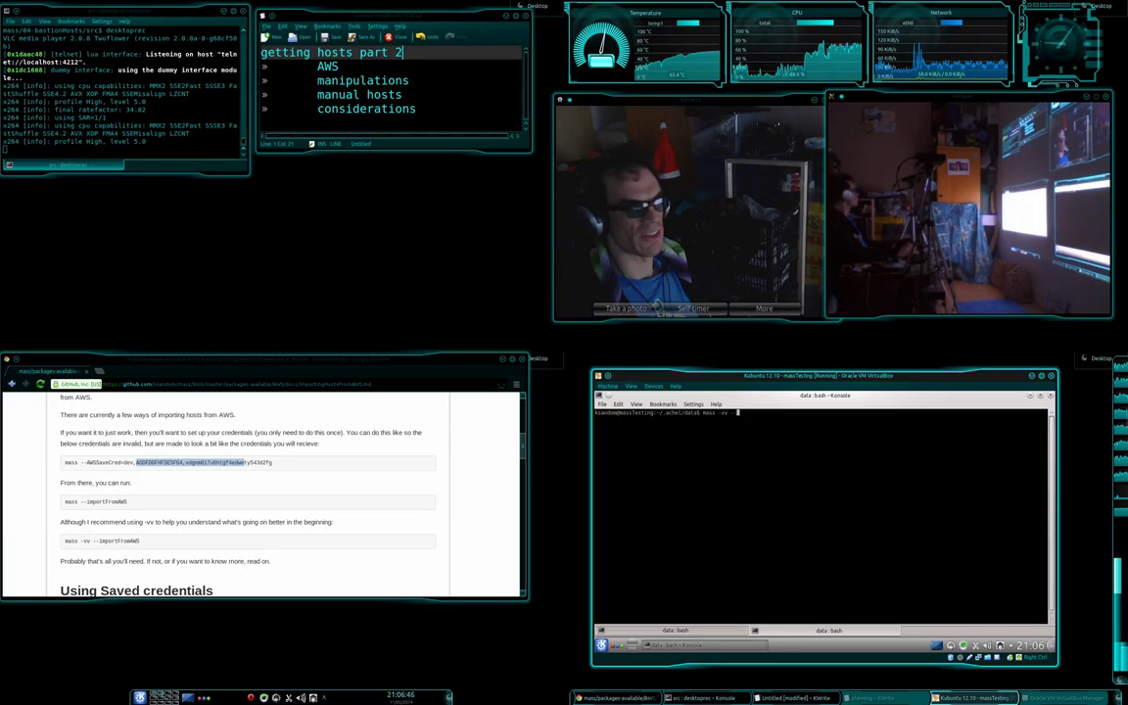
type(" --importF")
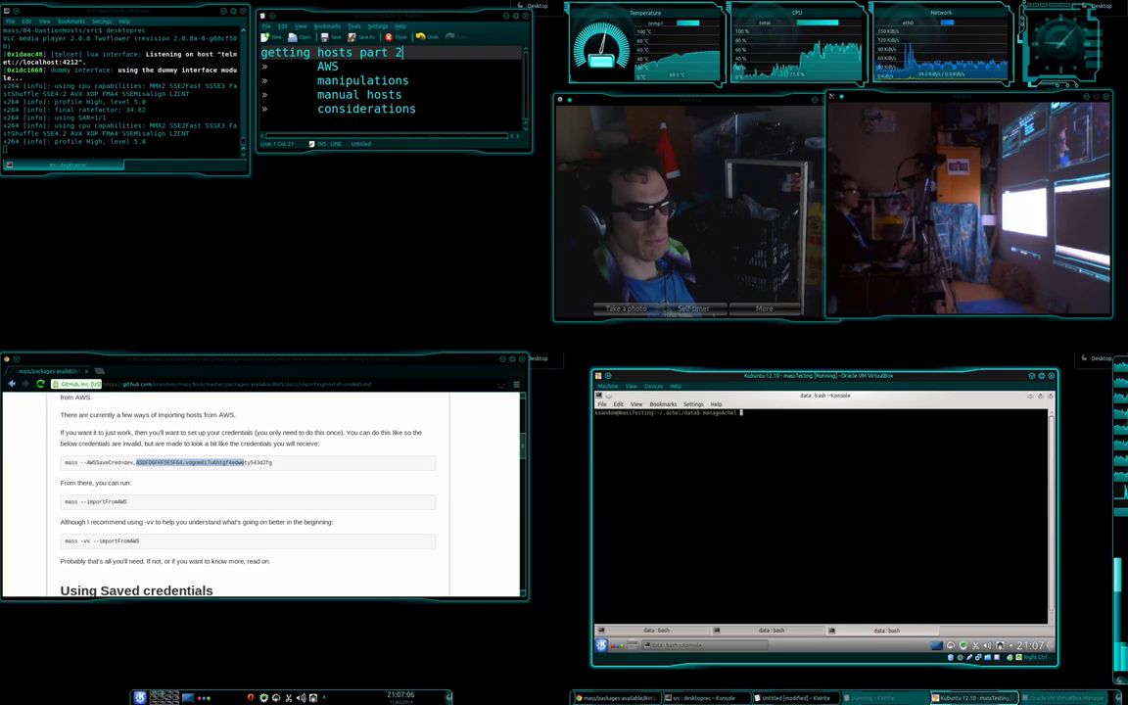
key("Return")
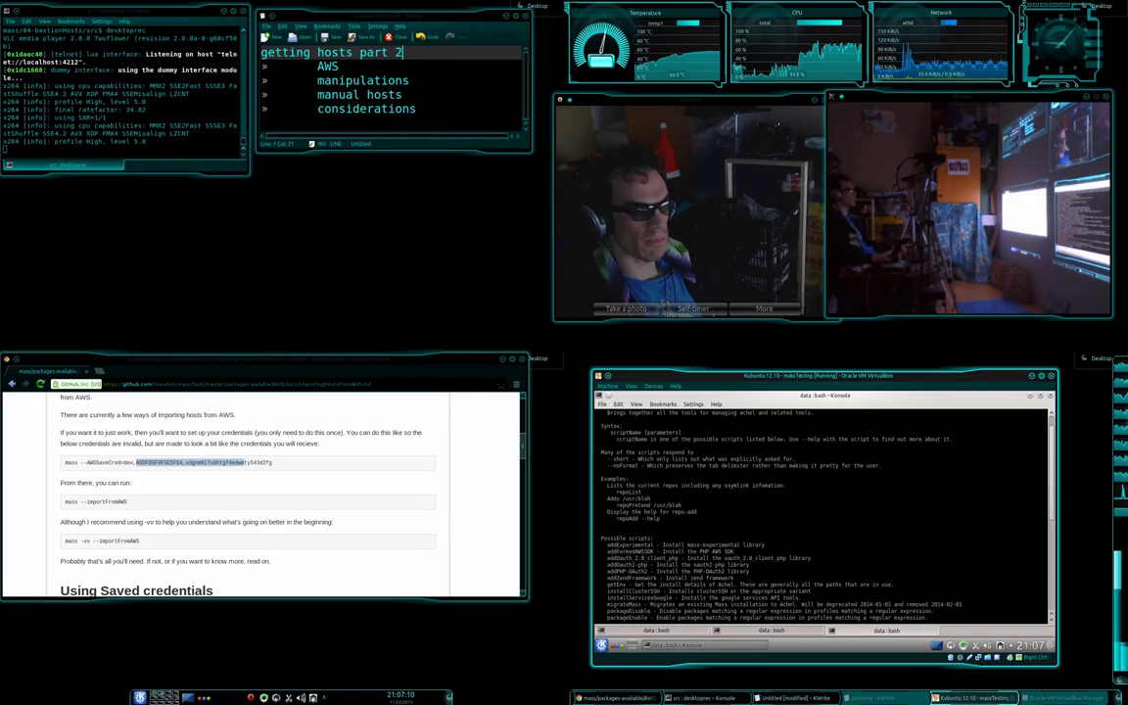
Run manageAchel addForkedAWSSDK to install the forked AWS SDK.
double_click(629, 552)
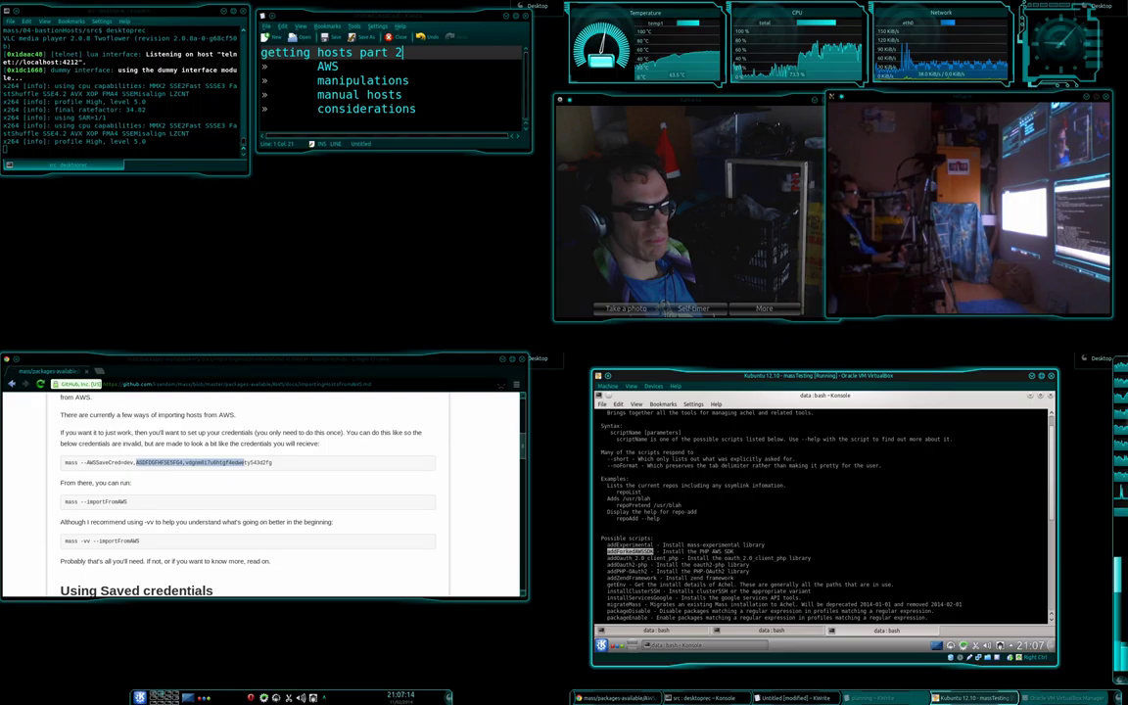
middle_click(630, 551)
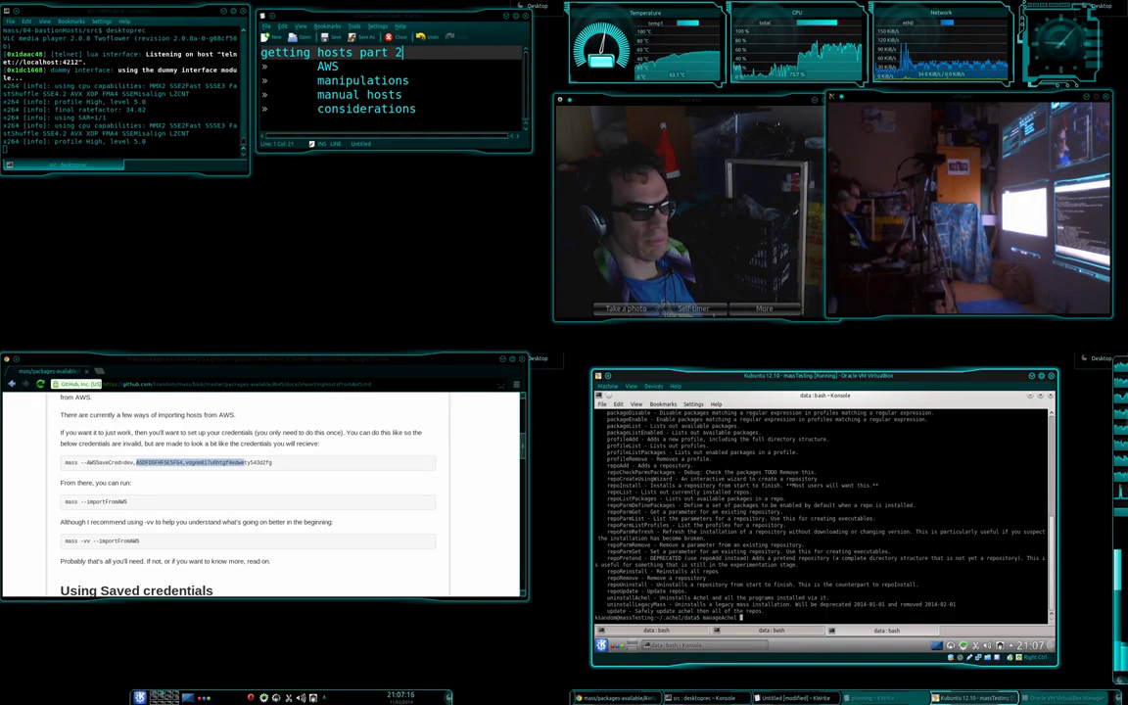
key("Return")
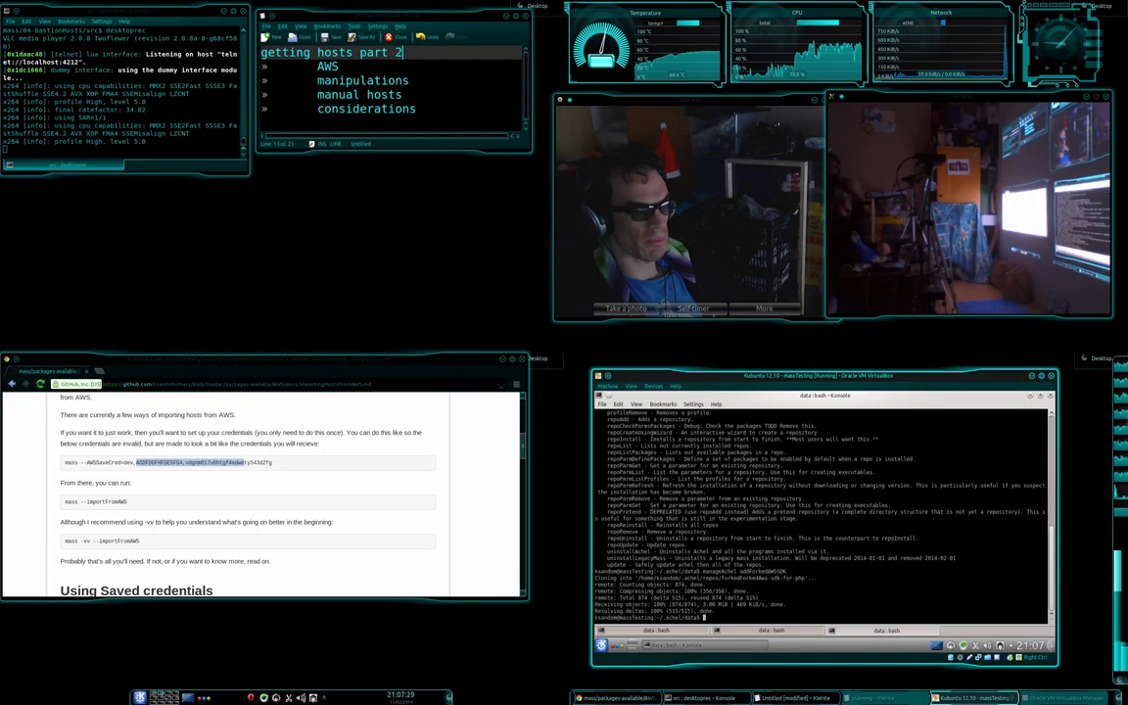
Clear the screen and rerun mass -vv --importFromAWS, which fails on curl_init().
key("ctrl+l")
key("Up")
key("Return")
key("Return")
key("Return")
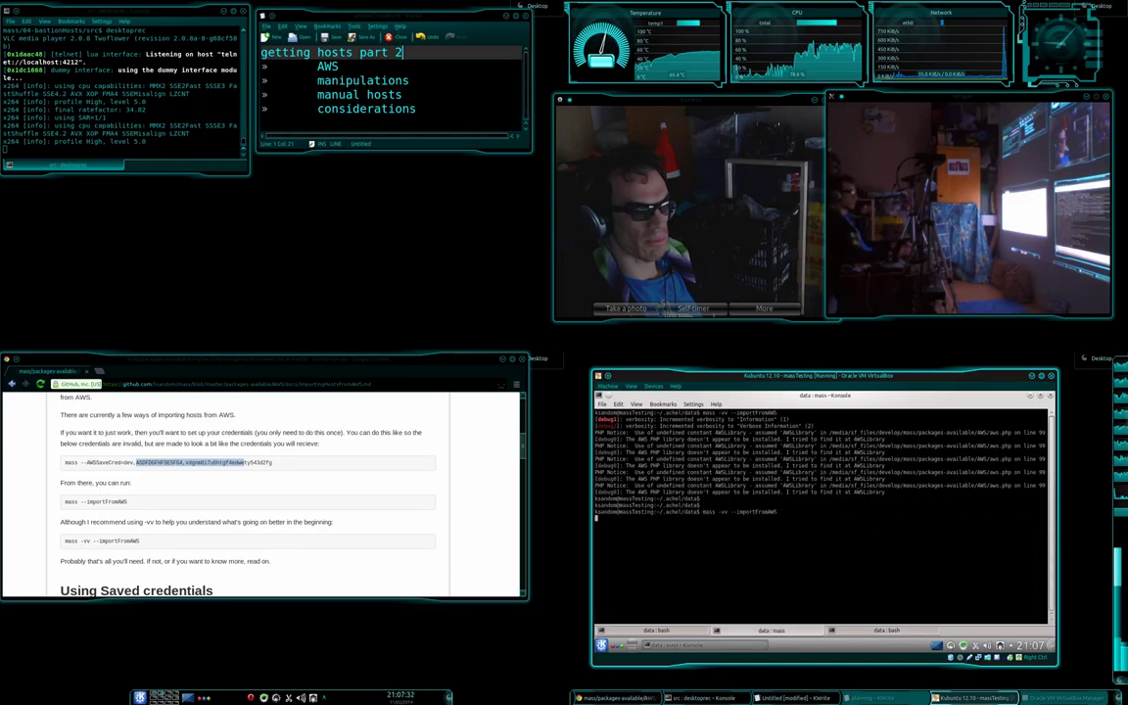
key("Up")
key("Return")
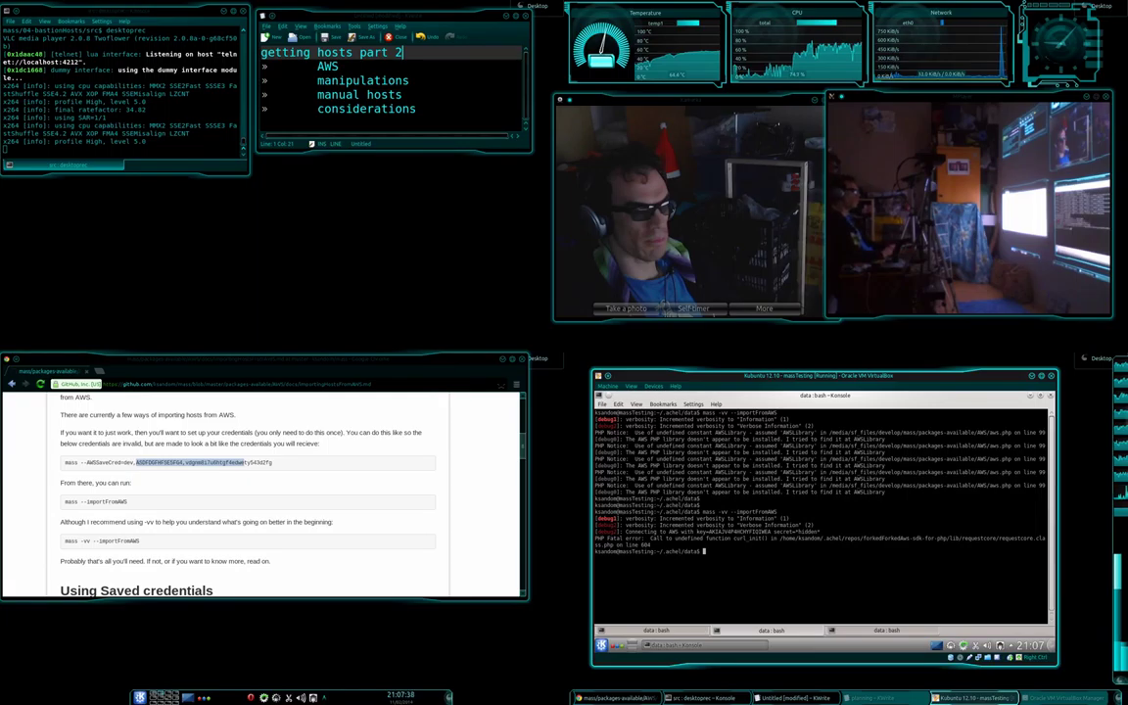
Search the package cache for php5-curl with apt-cache search.
type("apt-cache search php5")
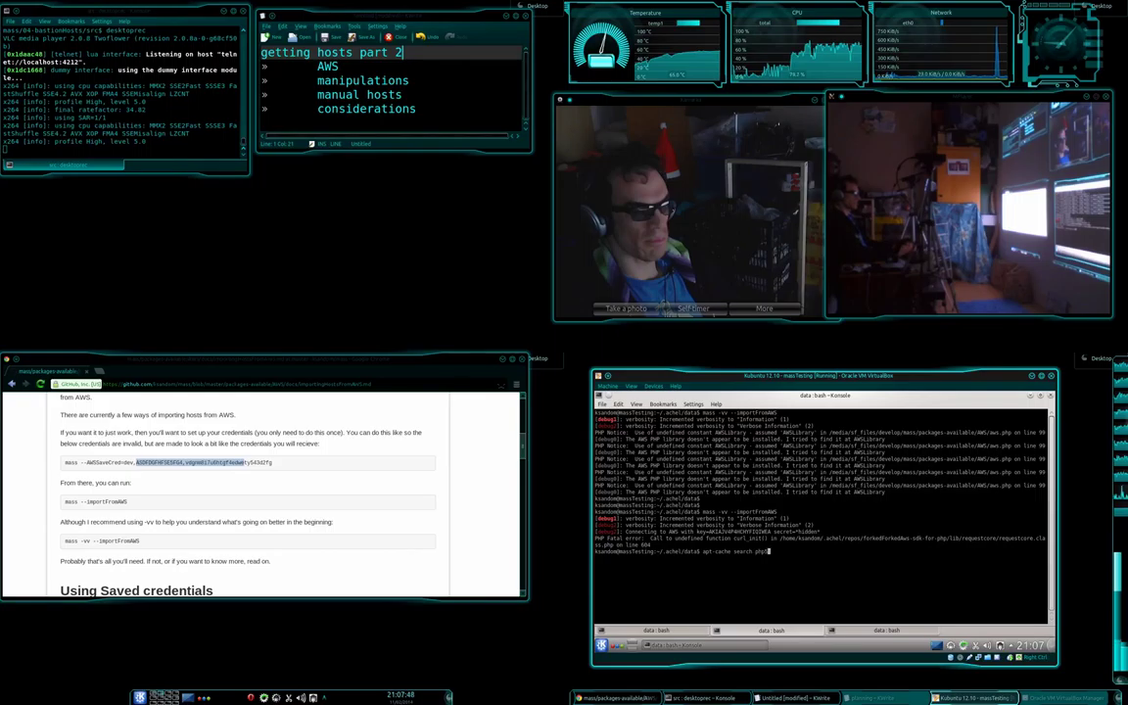
type("-curl")
key("Return")
Install php5-curl with sudo apt-get install, confirming with y.
key("Up")
key("Home")
type("sudo")
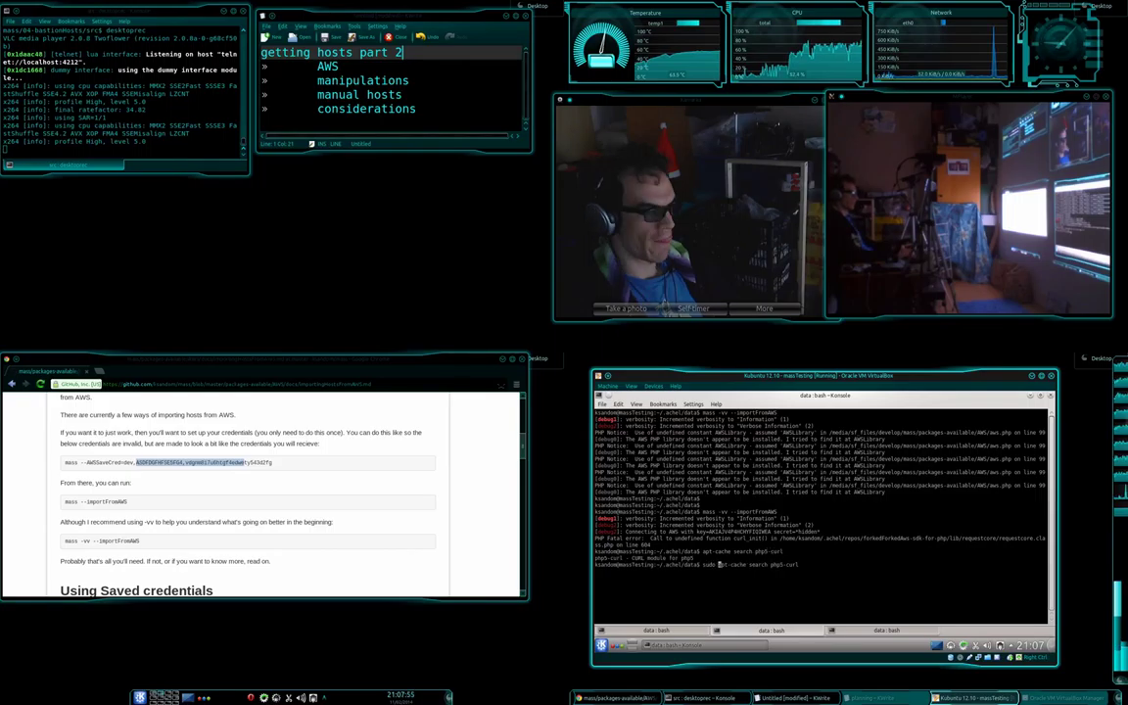
key("Delete")
key("Delete")
key("Delete")
key("Delete")
key("Delete")
type("get")
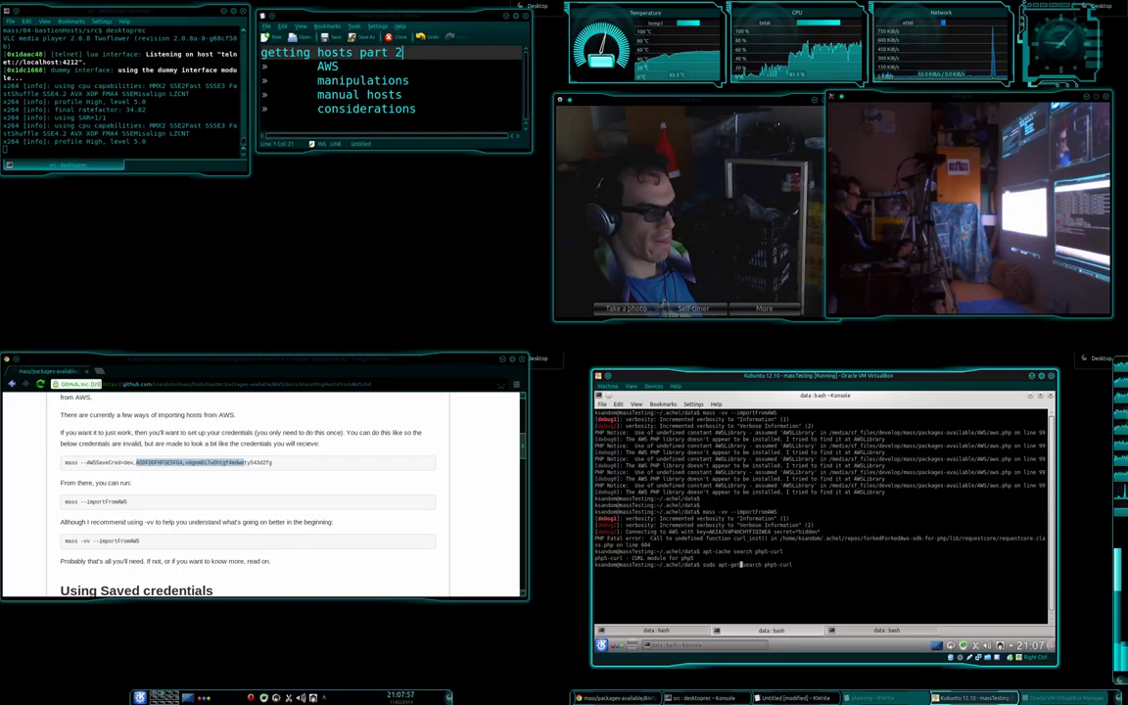
key("ctrl+Right")
key("BackSpace")
key("BackSpace")
key("BackSpace")
key("BackSpace")
key("BackSpace")
key("BackSpace")
type("install")
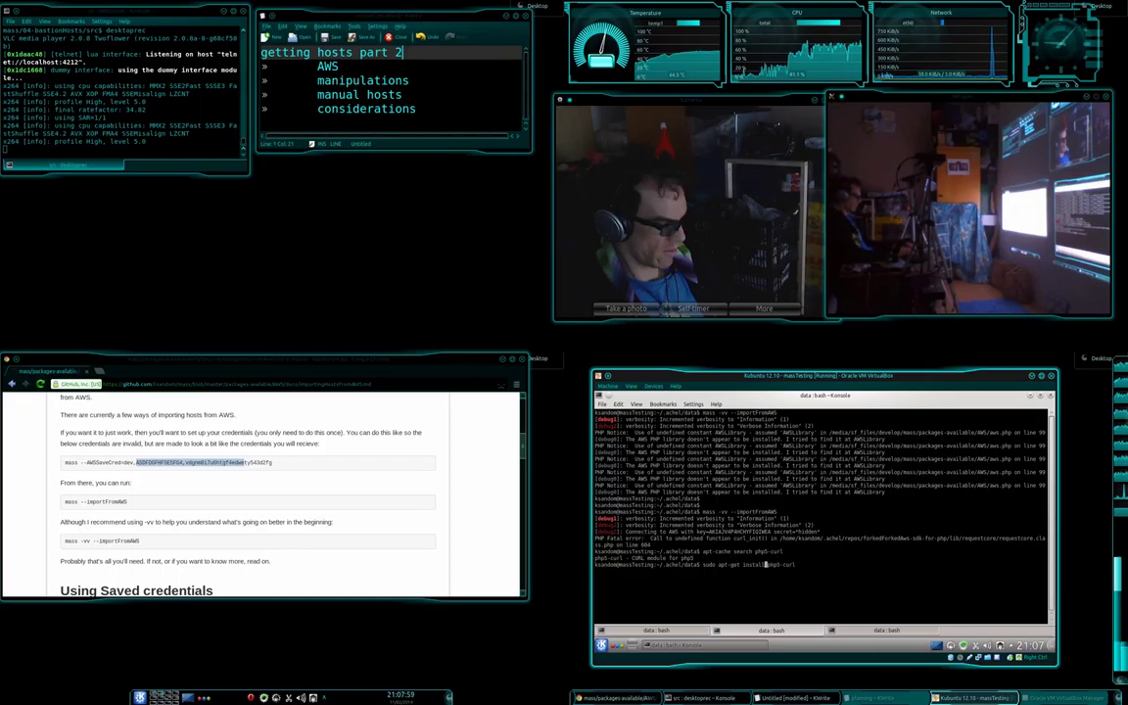
key("Return")
type("y")
key("Return")
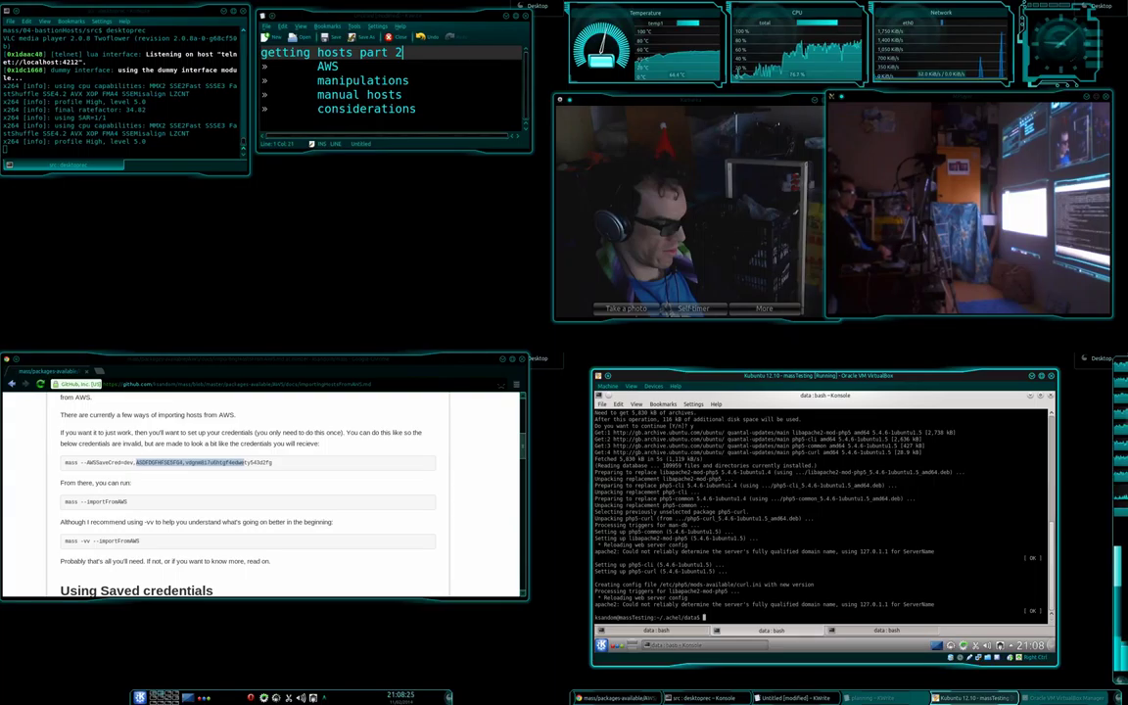
Rerun the AWS host import now that php5-curl is installed.
key("Up")
key("Up")
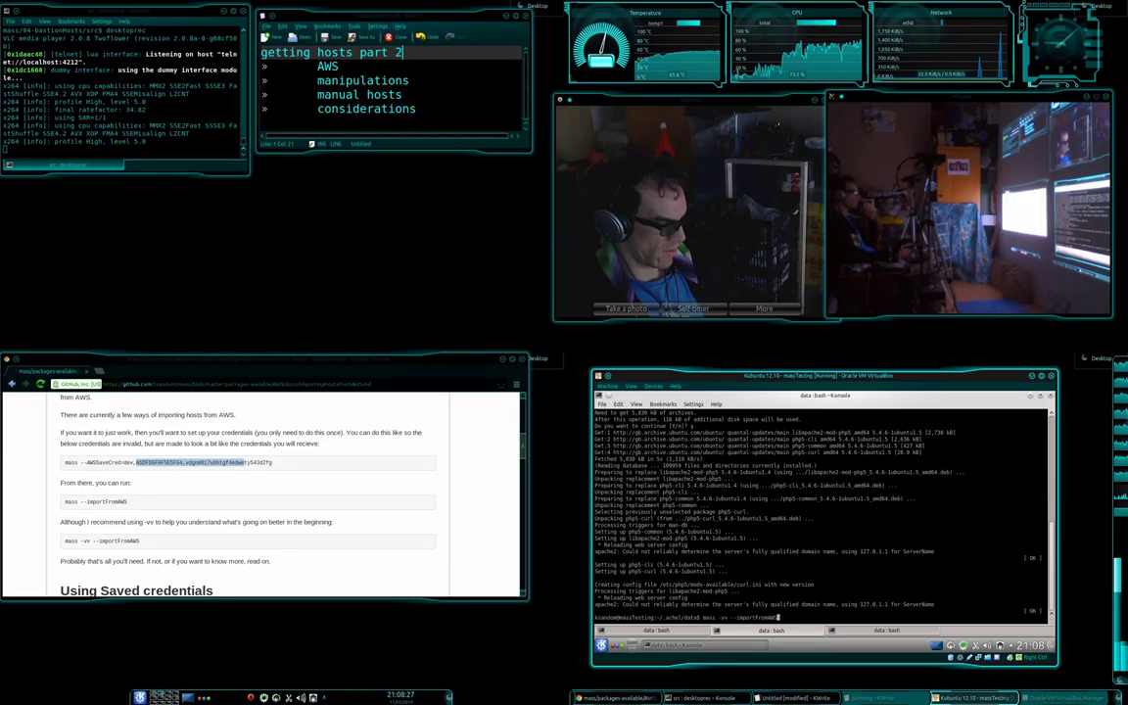
key("Up")
key("Return")
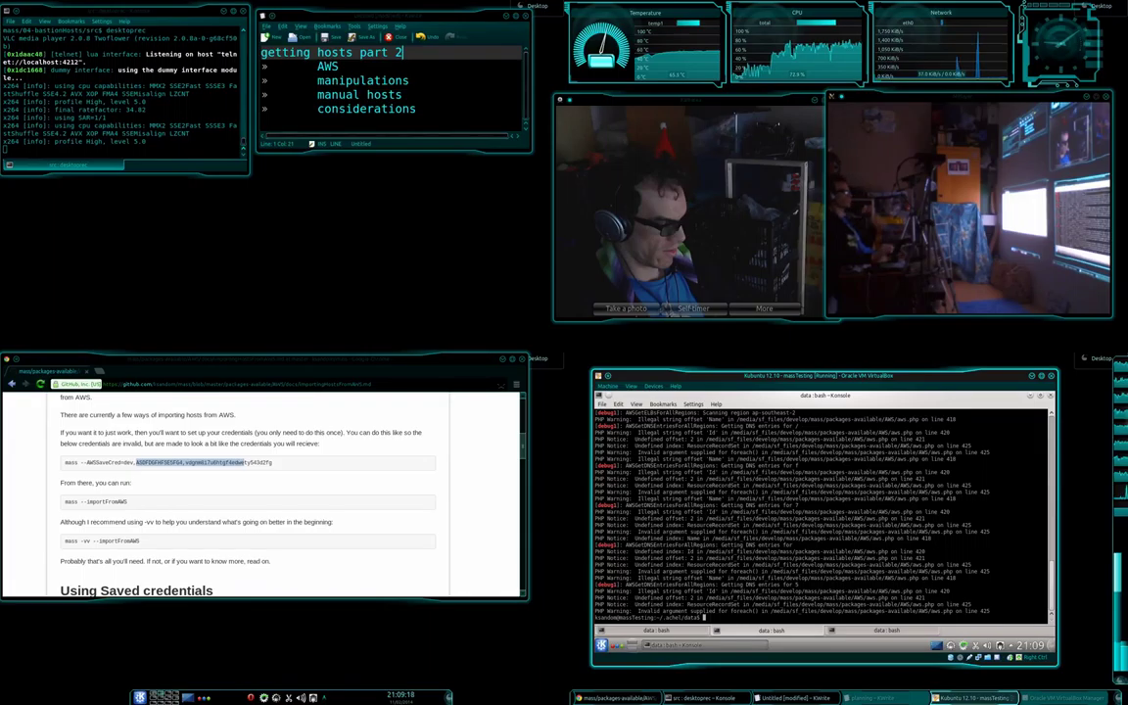
Run mass --list=fh and highlight the fhw1 host line in the output.
type("mass")
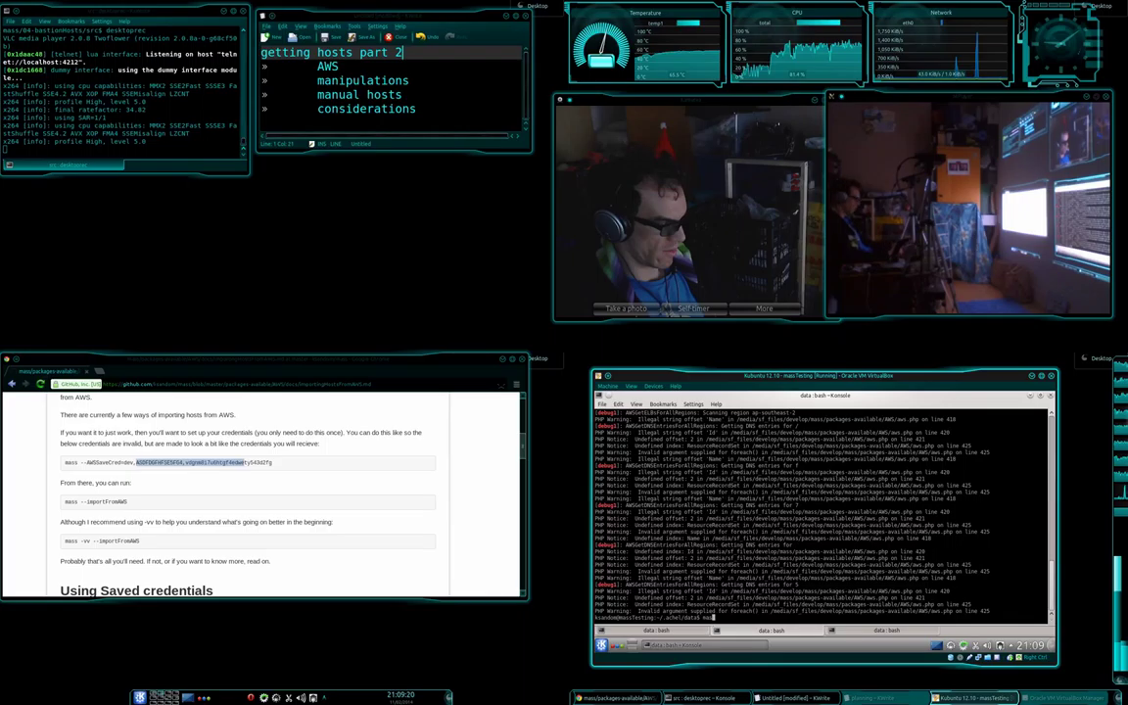
type(" --list=fh")
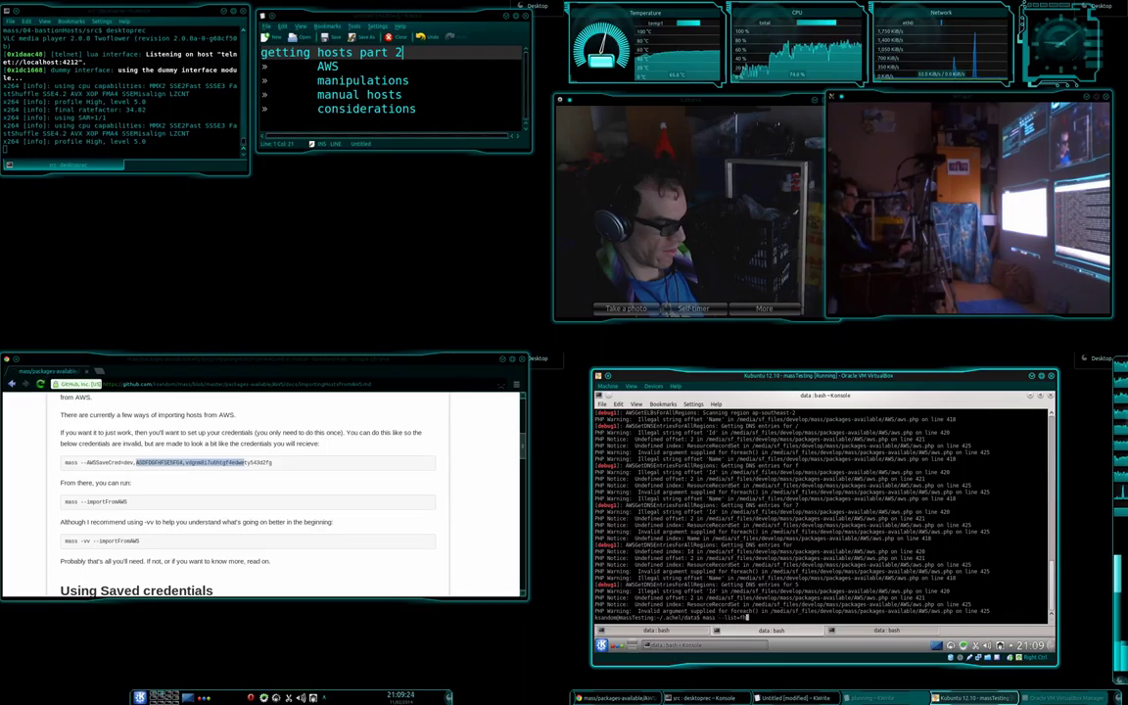
key("Return")
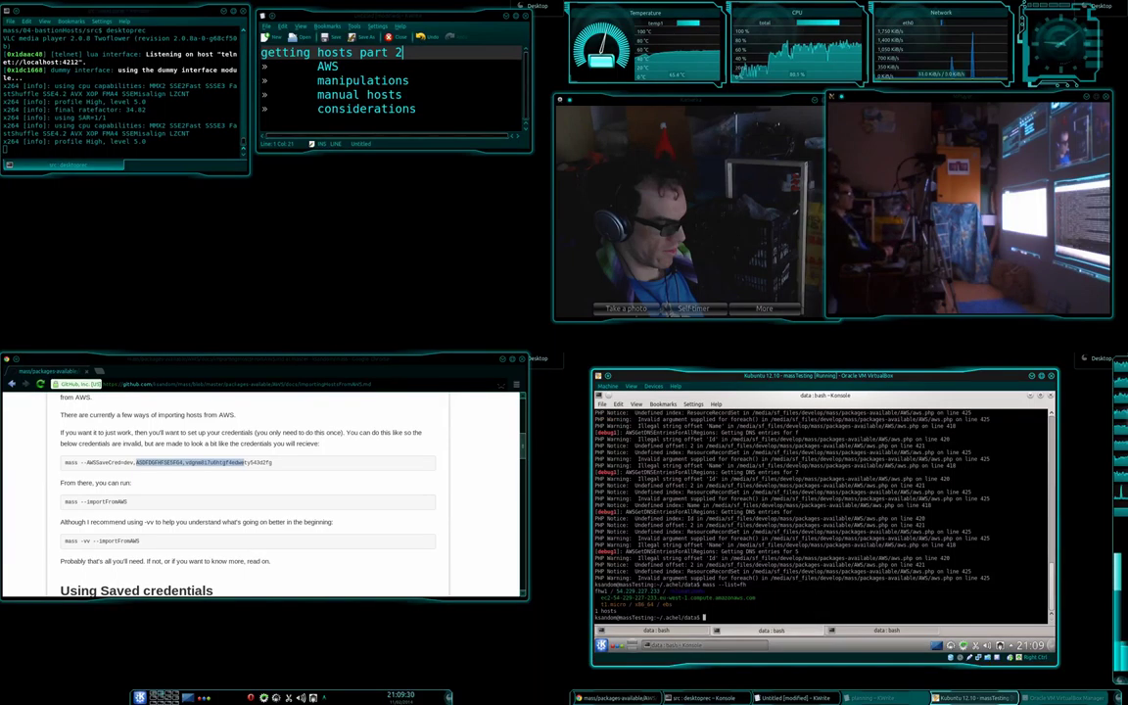
left_click_drag(648, 591, 1047, 592)
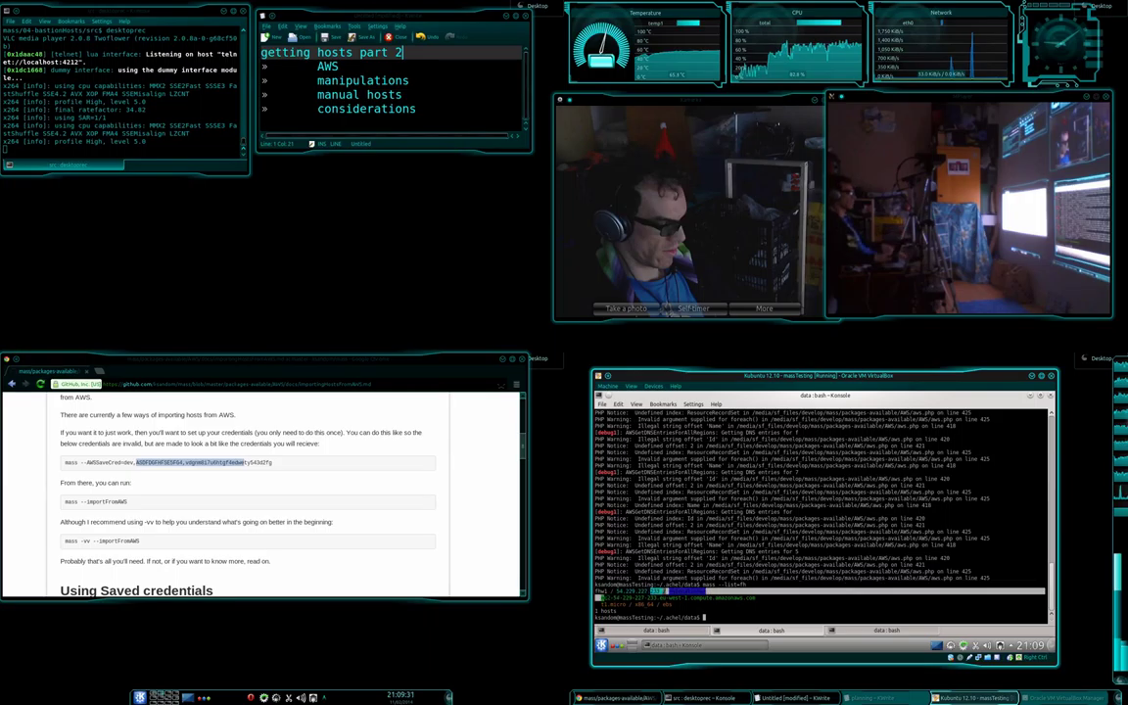
Delete the 'manual hosts' line from the KWrite outline.
left_click(1047, 592)
double_click(363, 81)
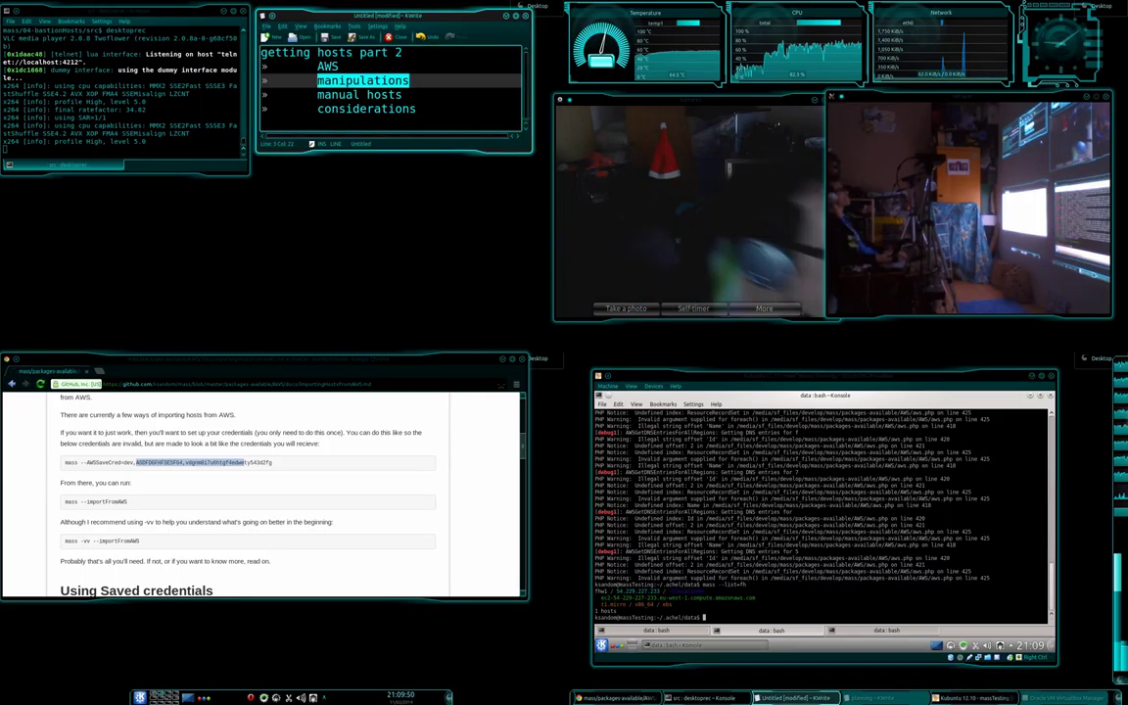
left_click_drag(317, 94, 402, 94)
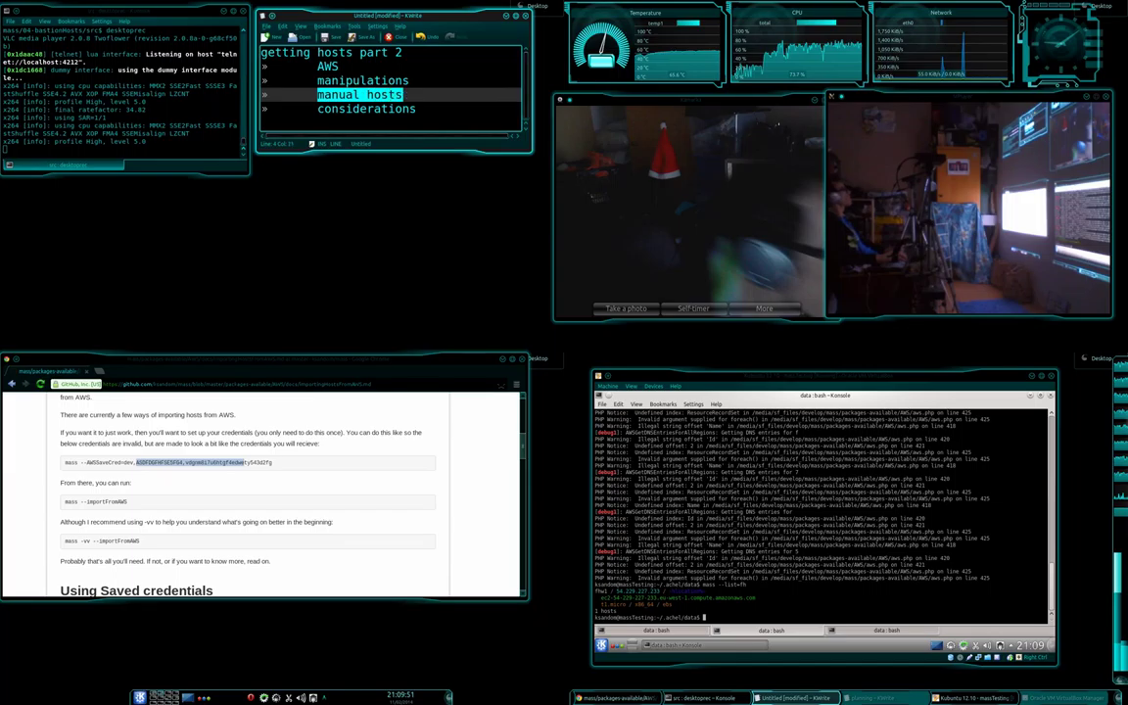
triple_click(402, 94)
key("Delete")
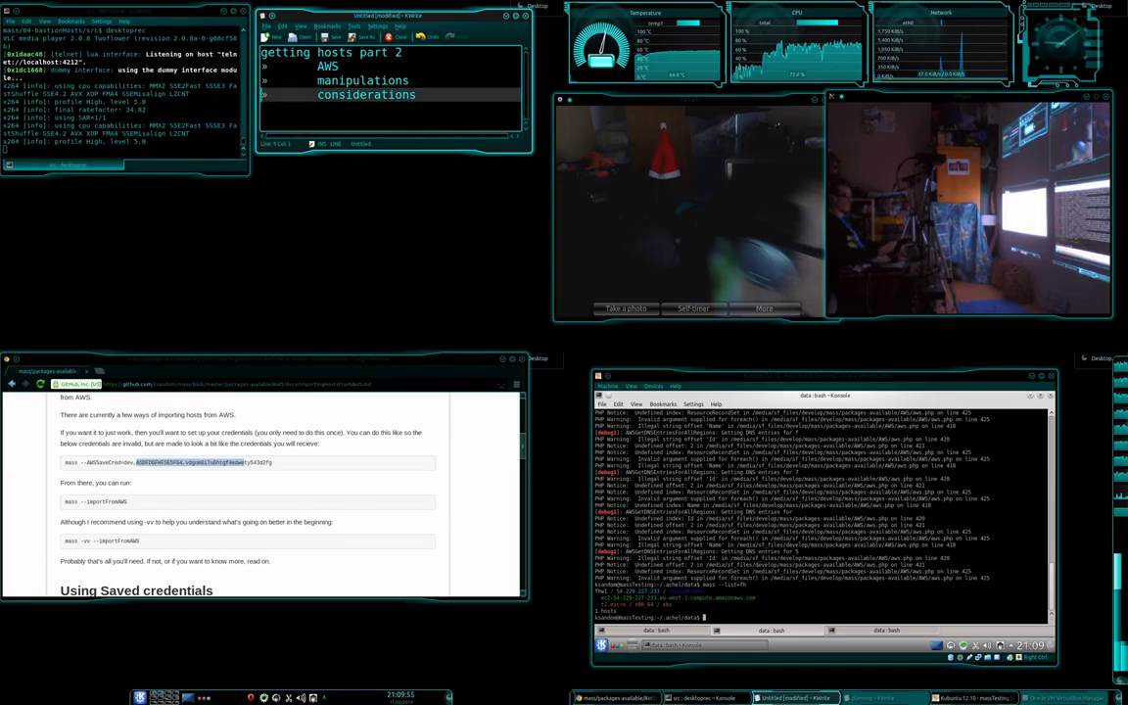
key("Up")
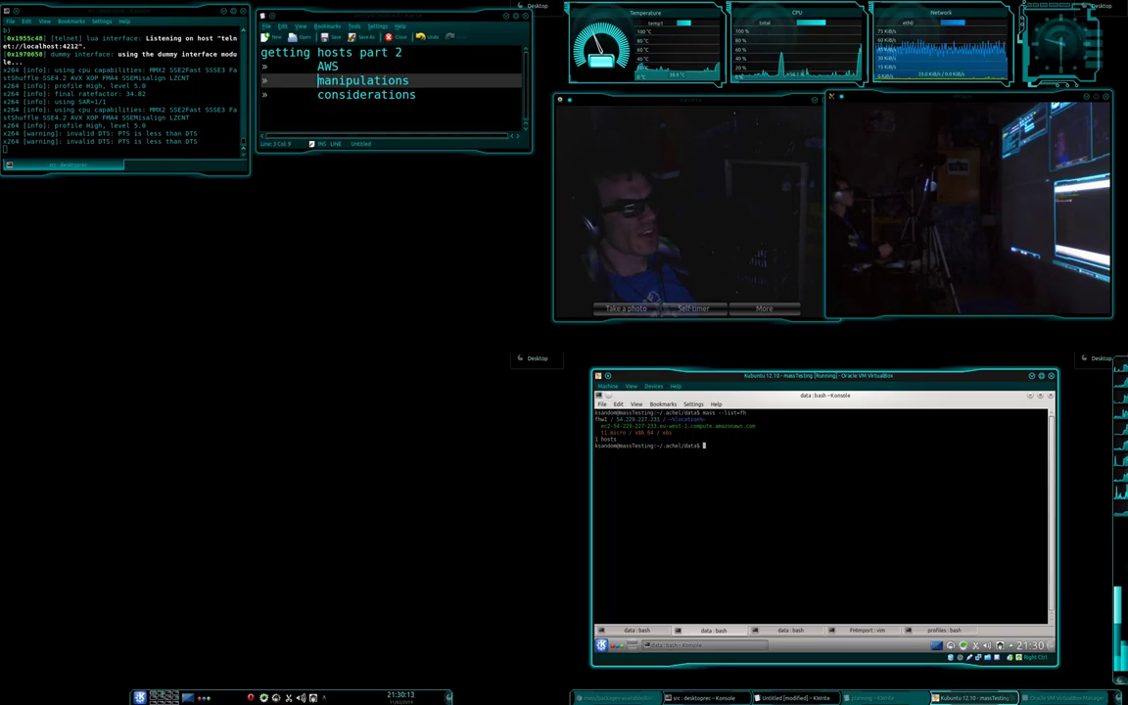
Highlight the <location> placeholder on the fhw1 host line.
left_click_drag(670, 419, 711, 420)
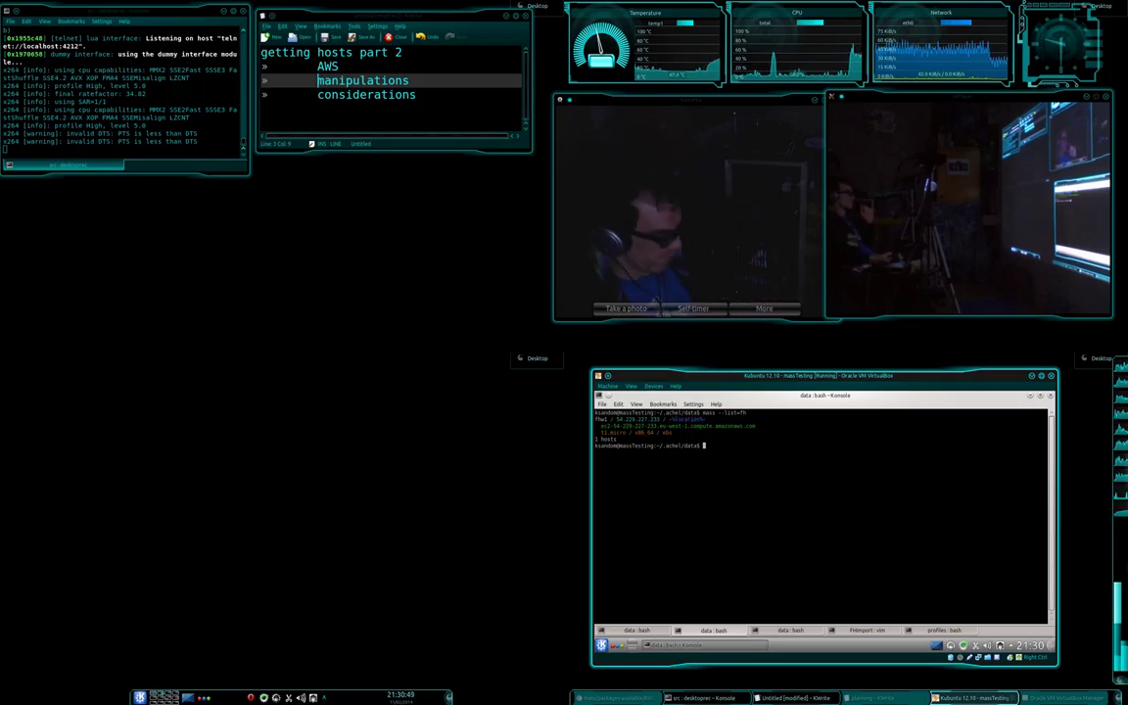
Find the fhw hostname pattern in applyManipulations.macro and compare it against the host listing.
key("shift+Right")
key("shift+Right")
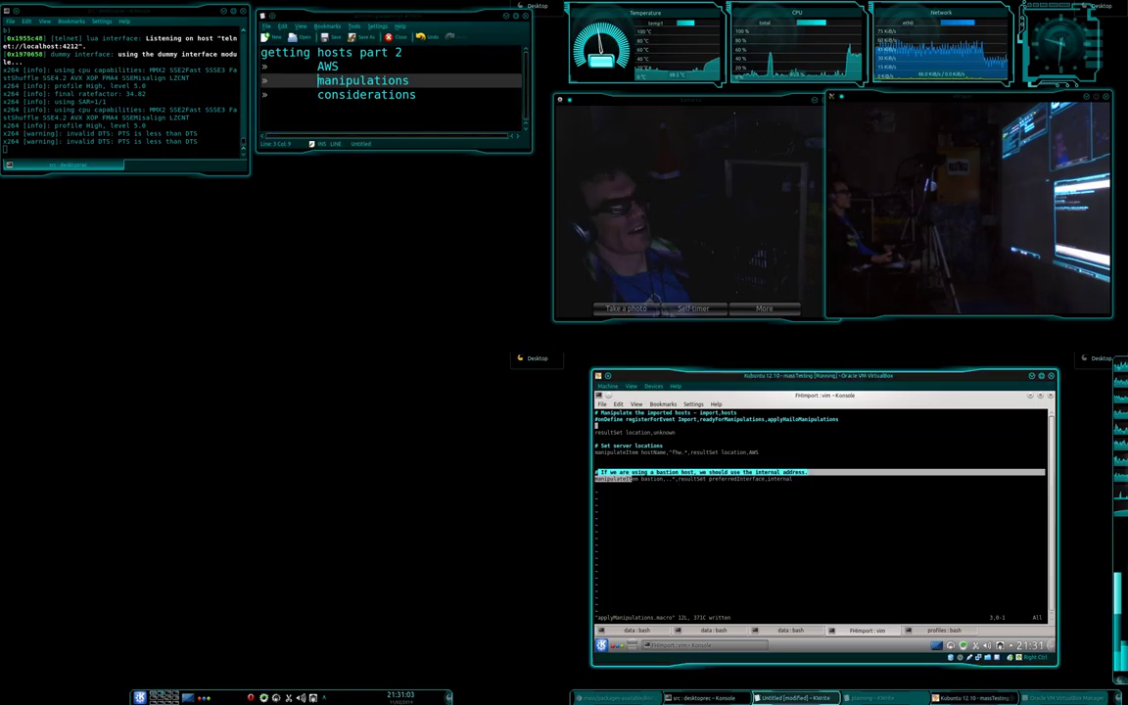
key("alt+Tab")
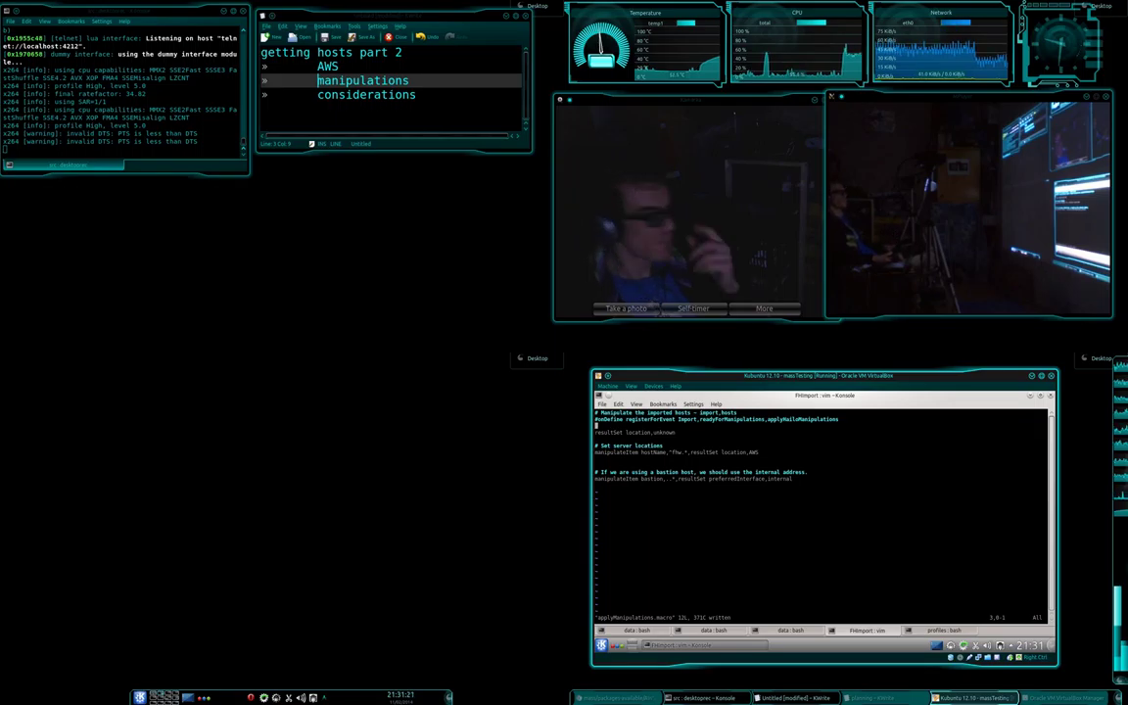
left_click(673, 451)
key("shift+Left")
key("shift+Left")
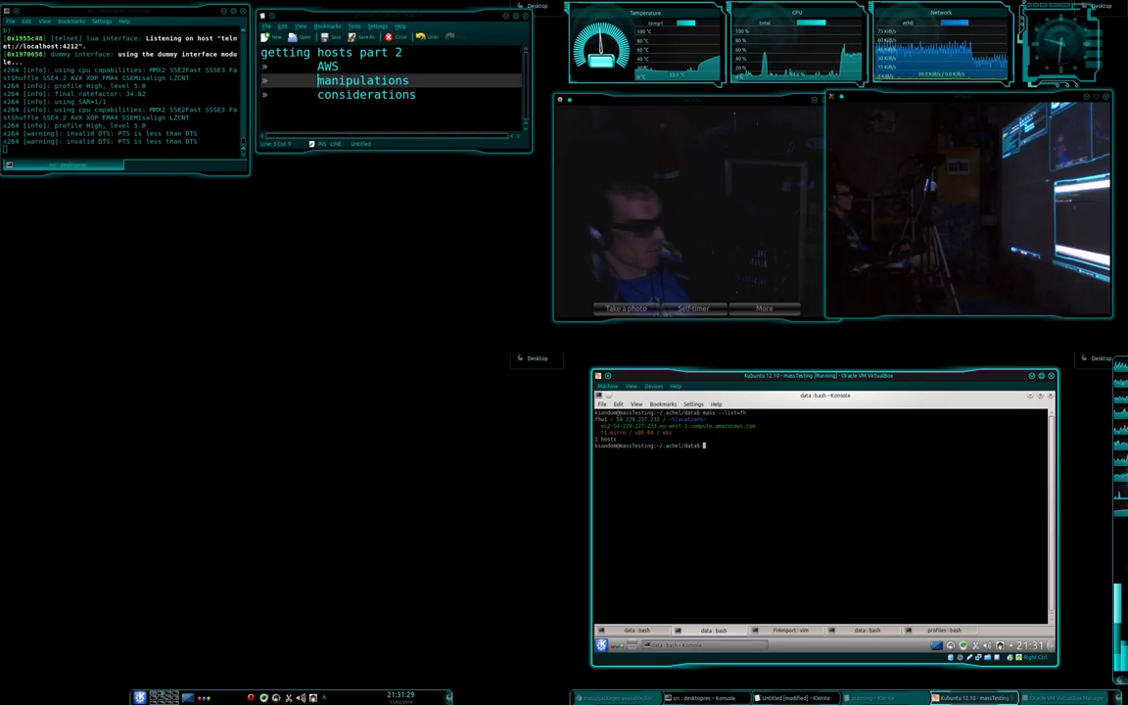
key("shift+Right")
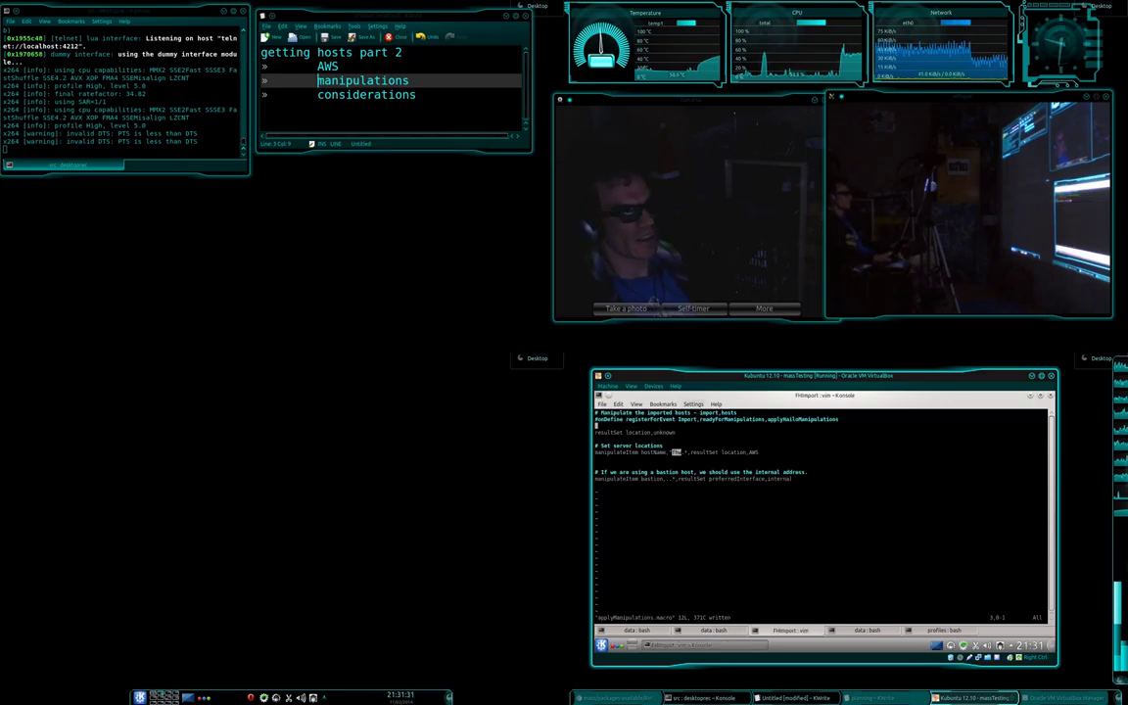
Highlight the rule's hostname match, resultSet location part and AWS value, then return to the shell.
left_click_drag(670, 453, 687, 453)
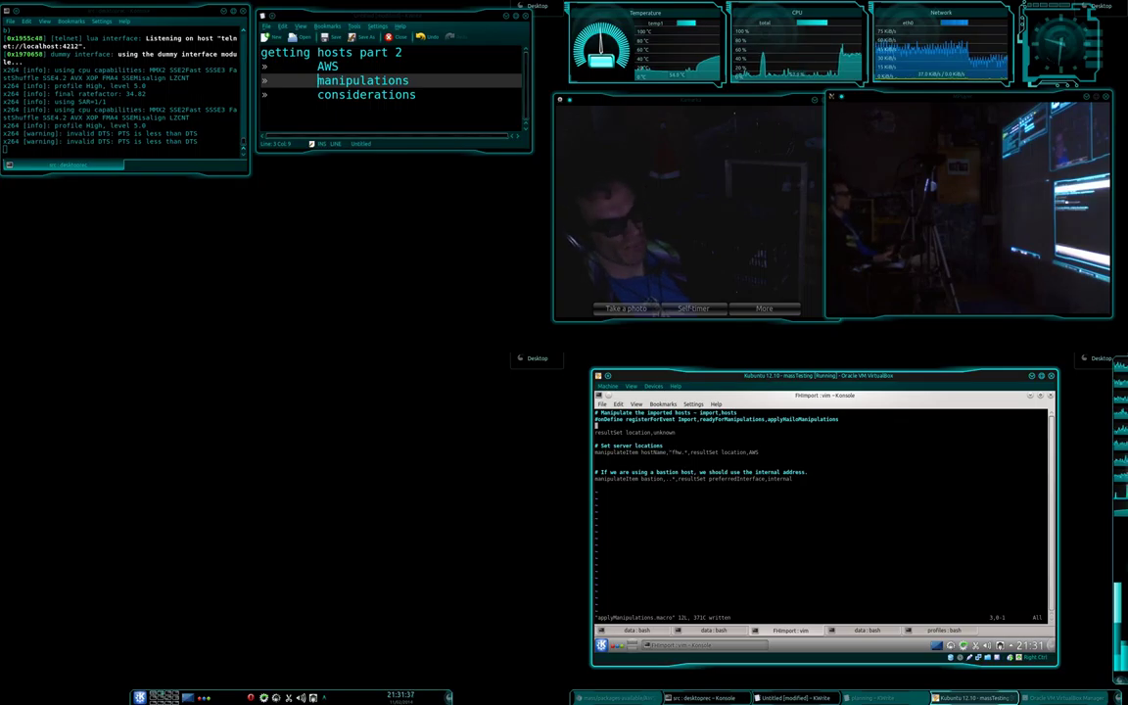
left_click_drag(690, 452, 737, 452)
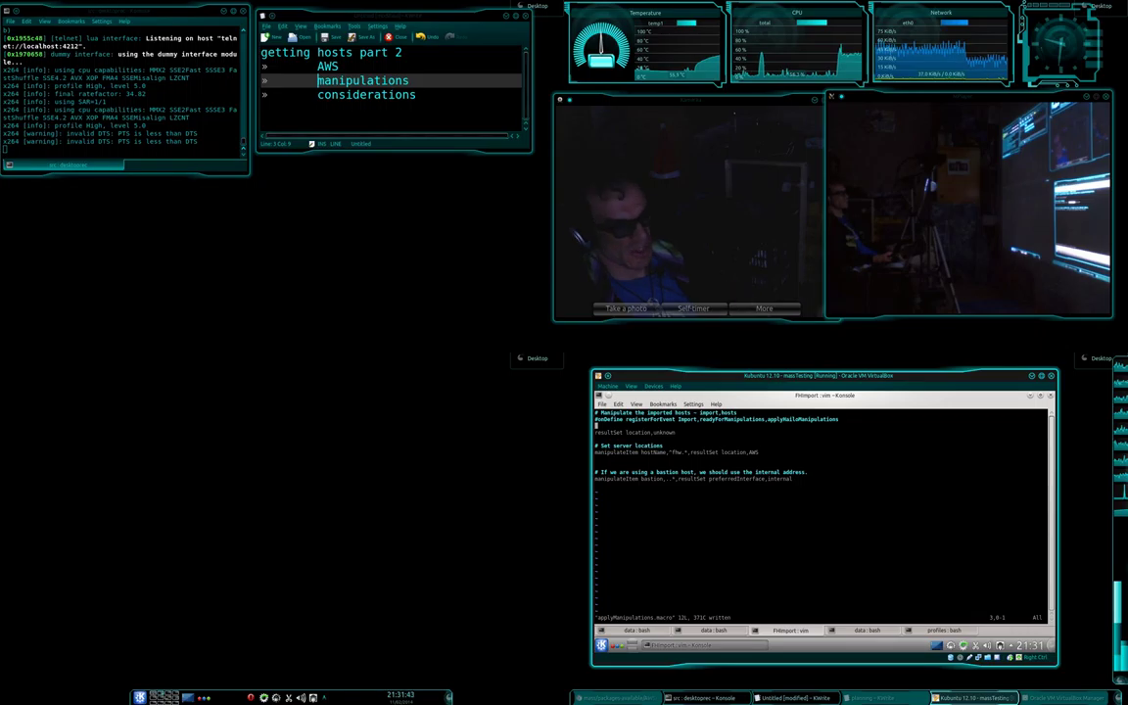
double_click(733, 452)
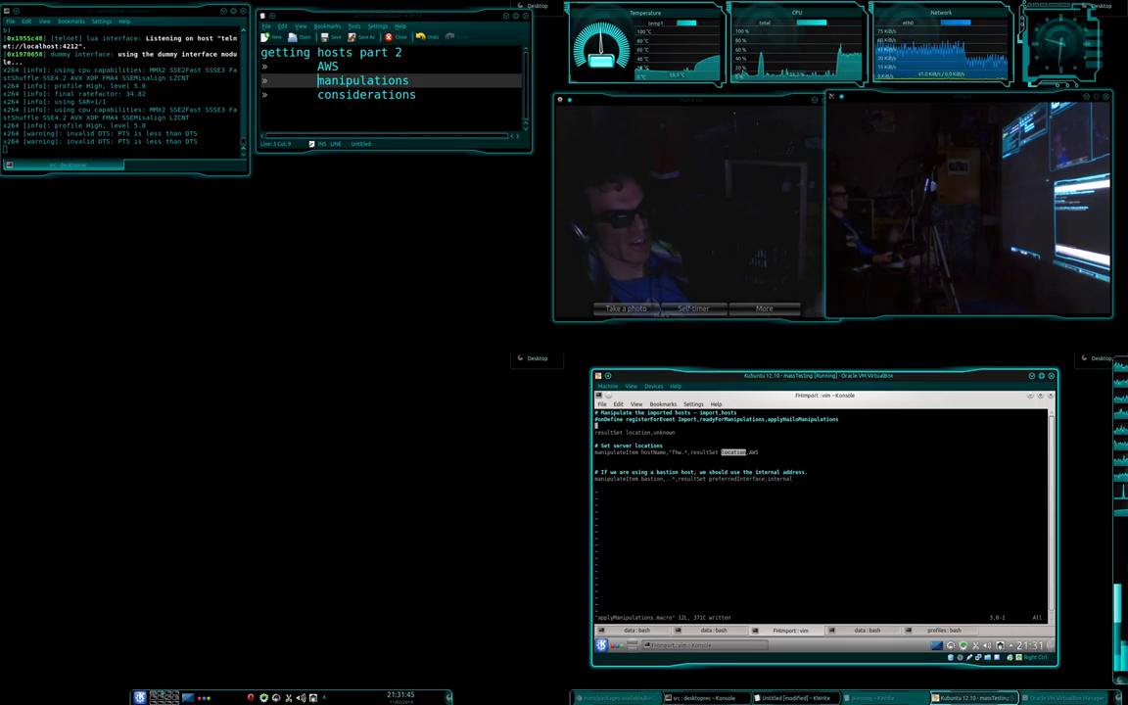
double_click(753, 453)
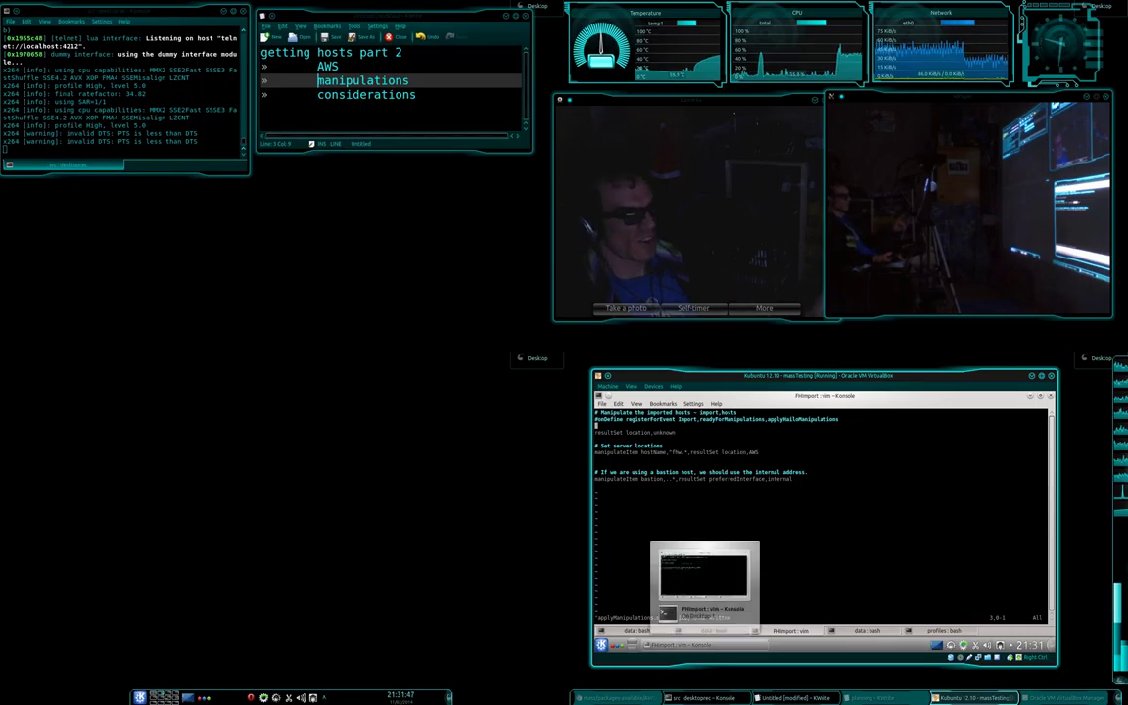
key("shift+Left")
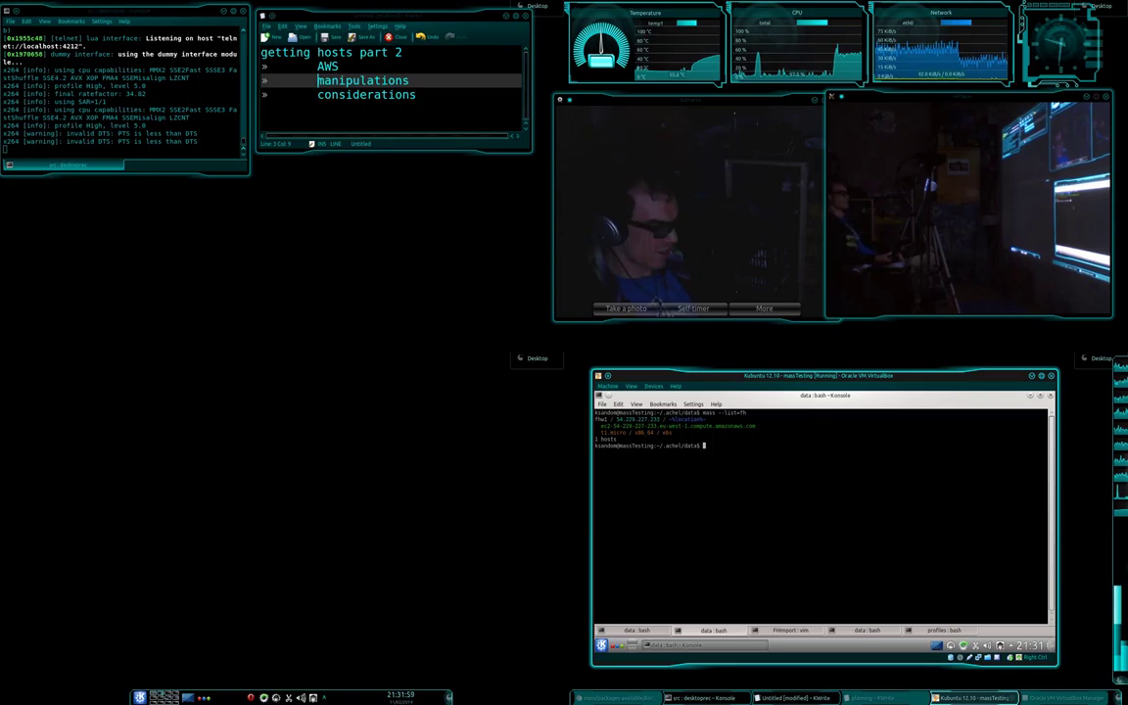
Start a mass --importFromA command, then abandon it and clear the terminal.
type("mass --")
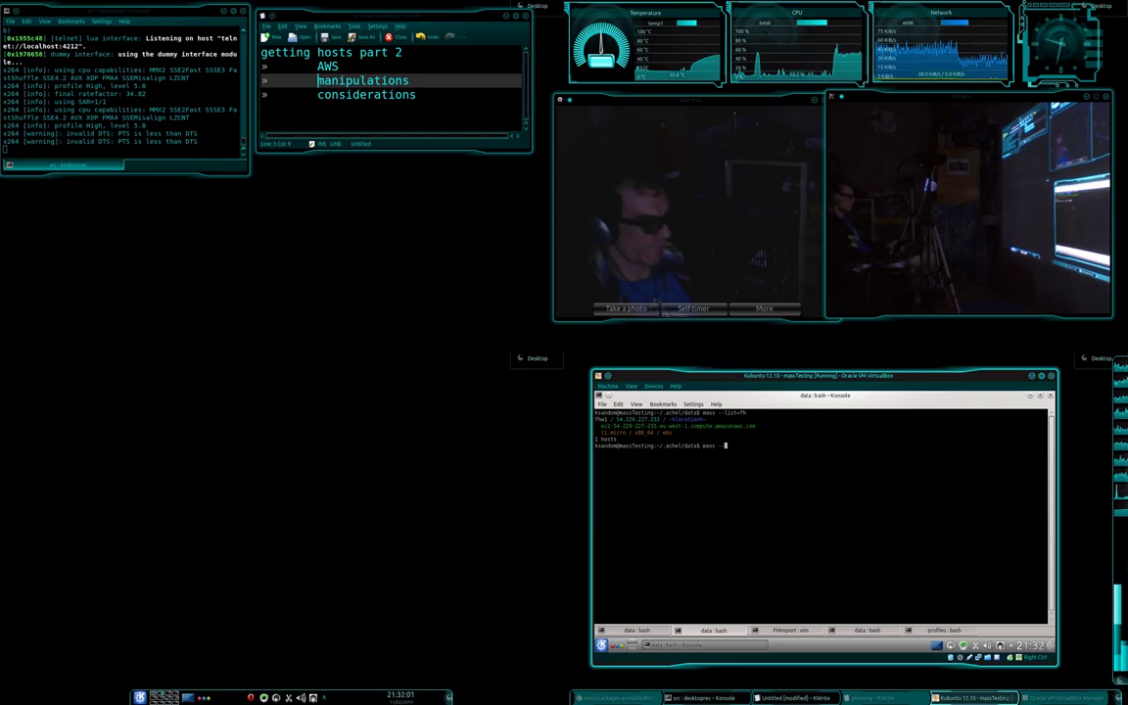
key("BackSpace")
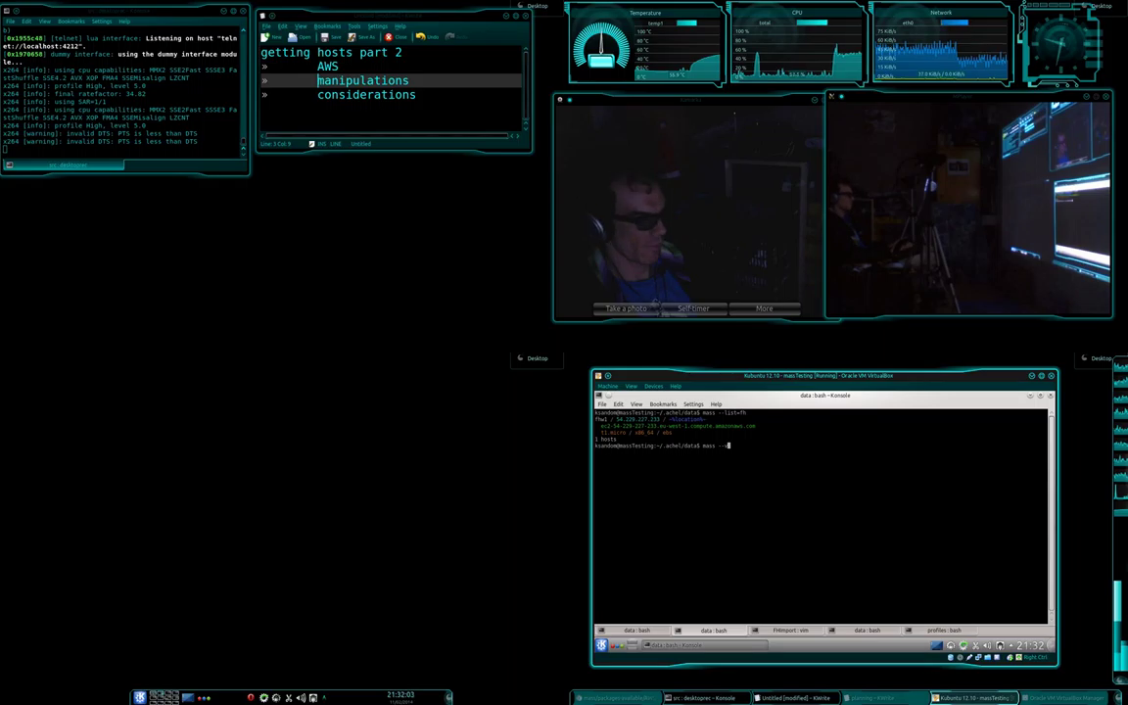
type("vv")
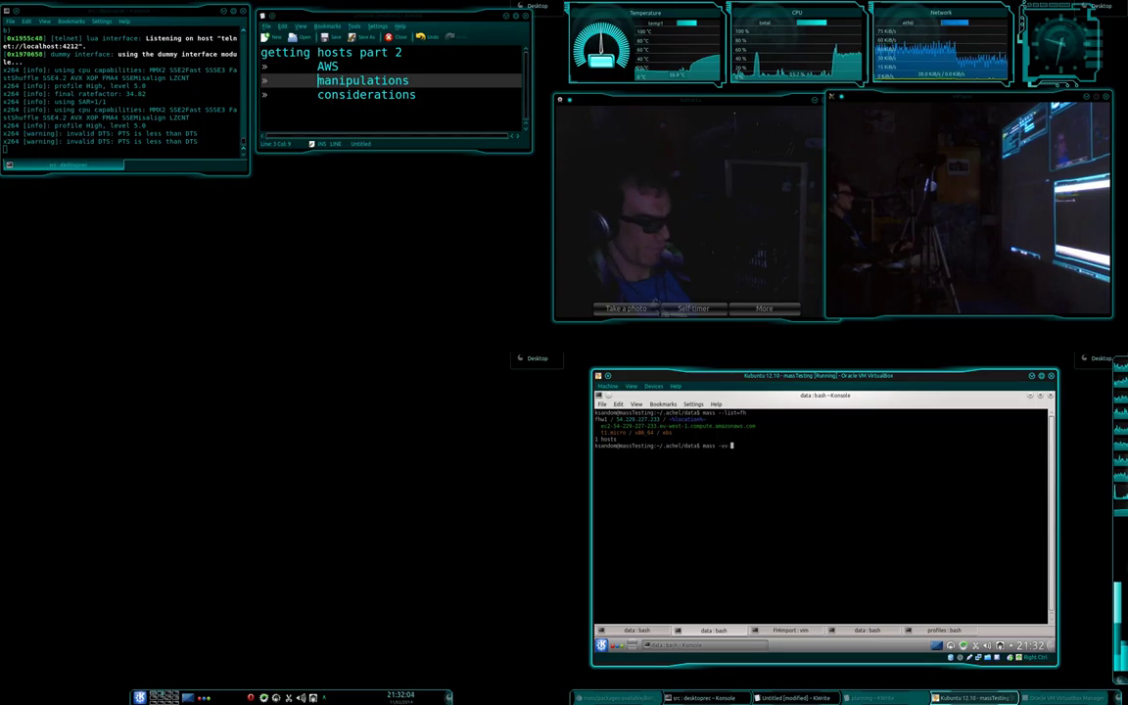
type(" --importFromAWS")
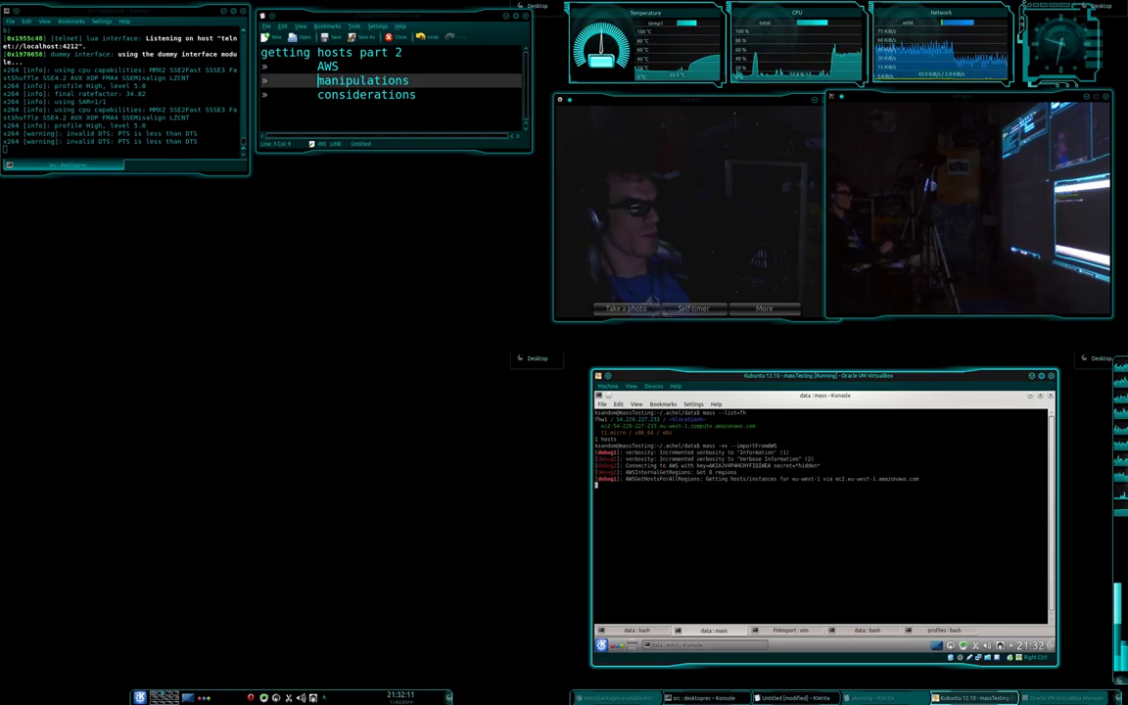
key("ctrl+l")
List the fh hosts with mass --list=fh, then again with --applyManipulations.
type("mass --list=fh")
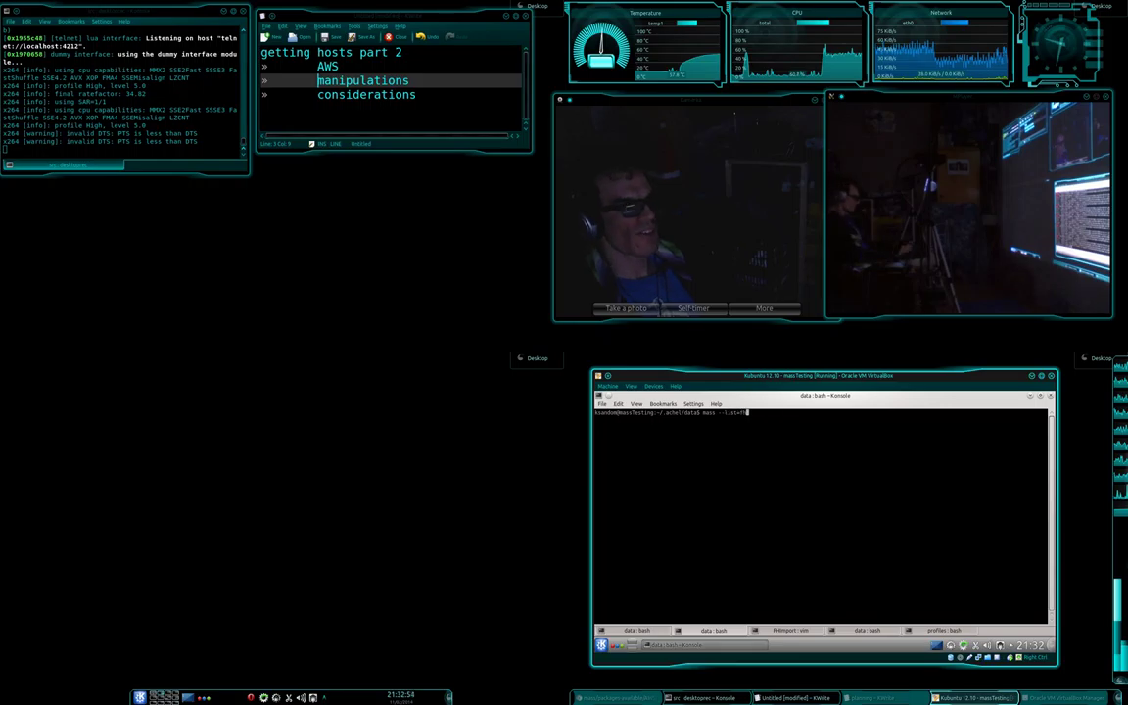
key("Return")
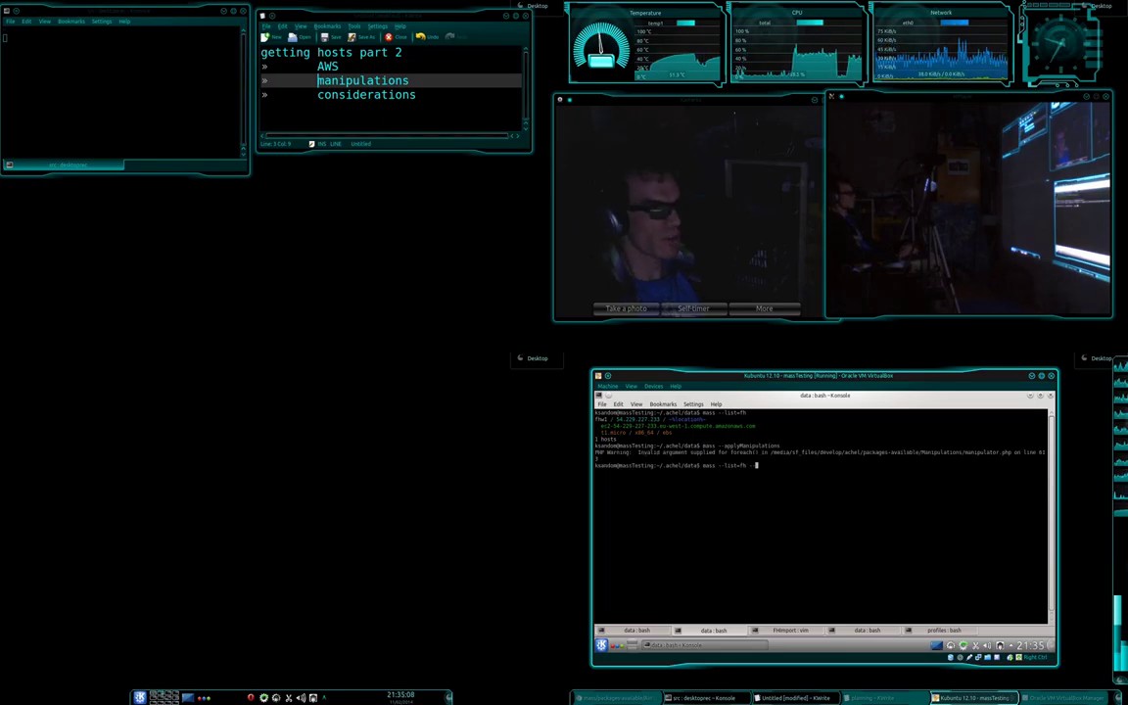
type("-applyManipulations")
key("Return")
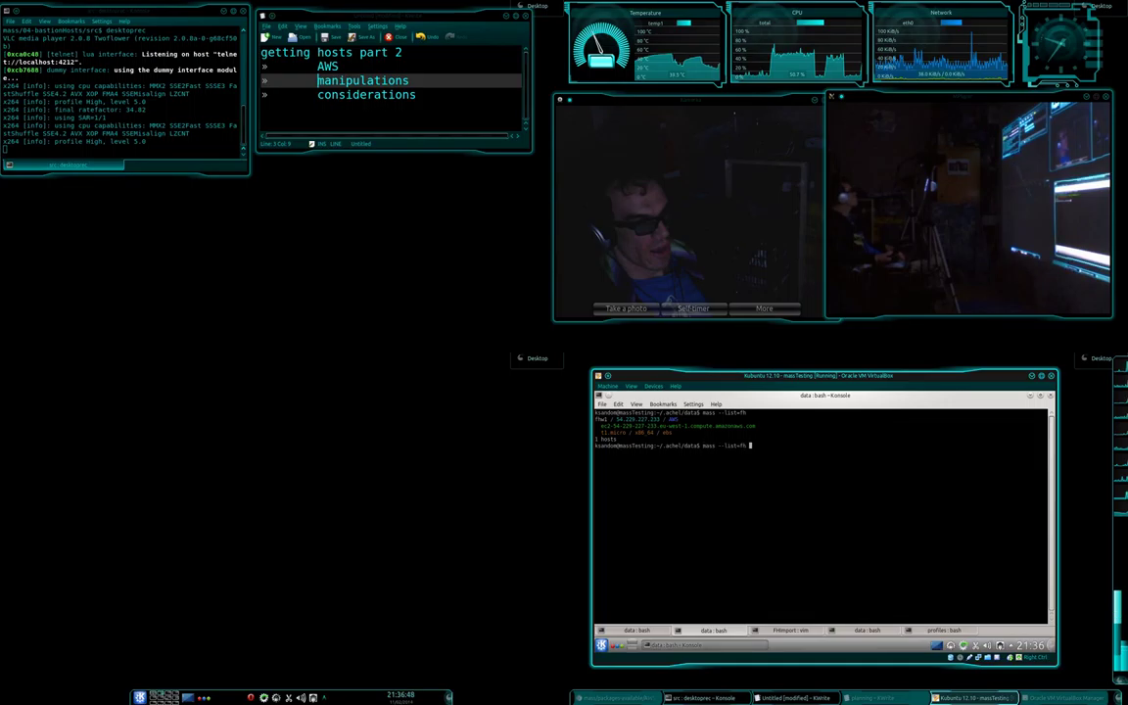
Re-run mass --list=fh to confirm fhw1 now shows location AWS.
key("Up")
key("Return")
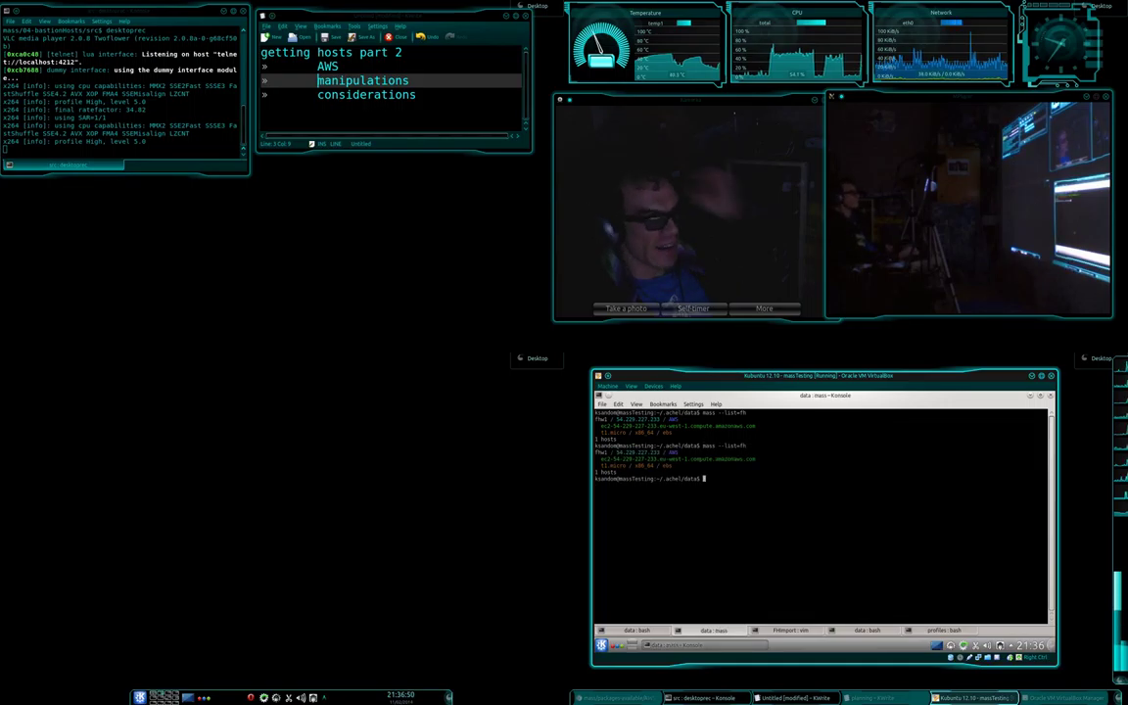
key("shift+Right")
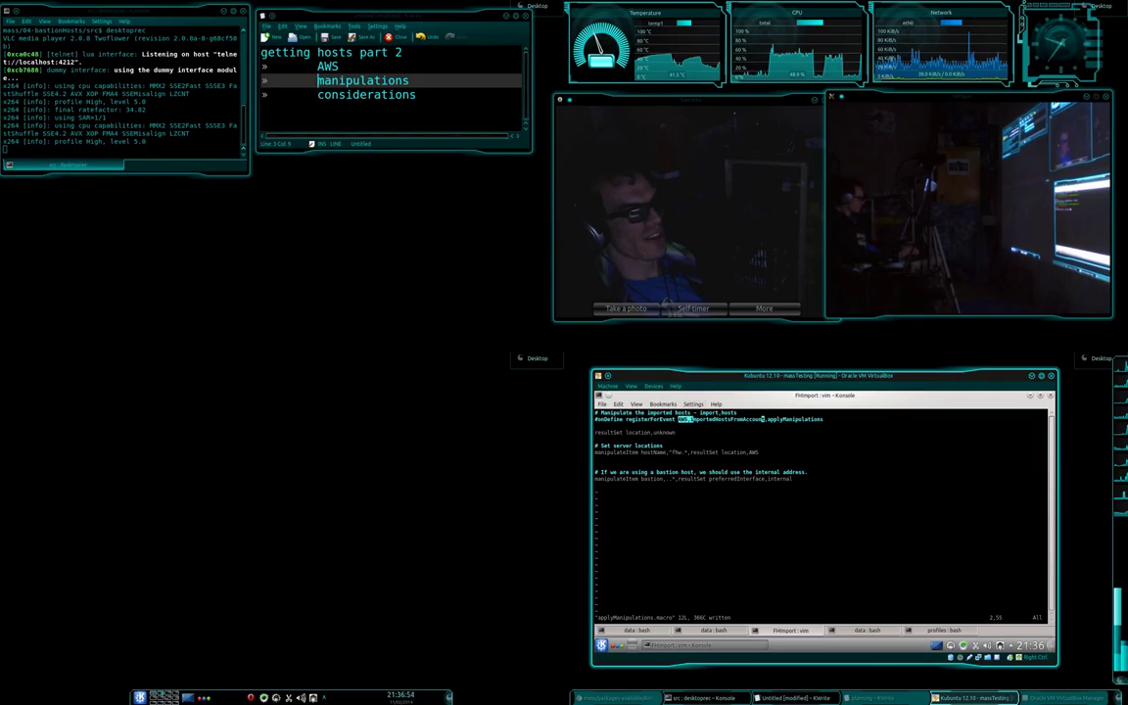
Move 'resultSet location,AWS' onto its own indented line under the fhw hostName match.
key("Escape")
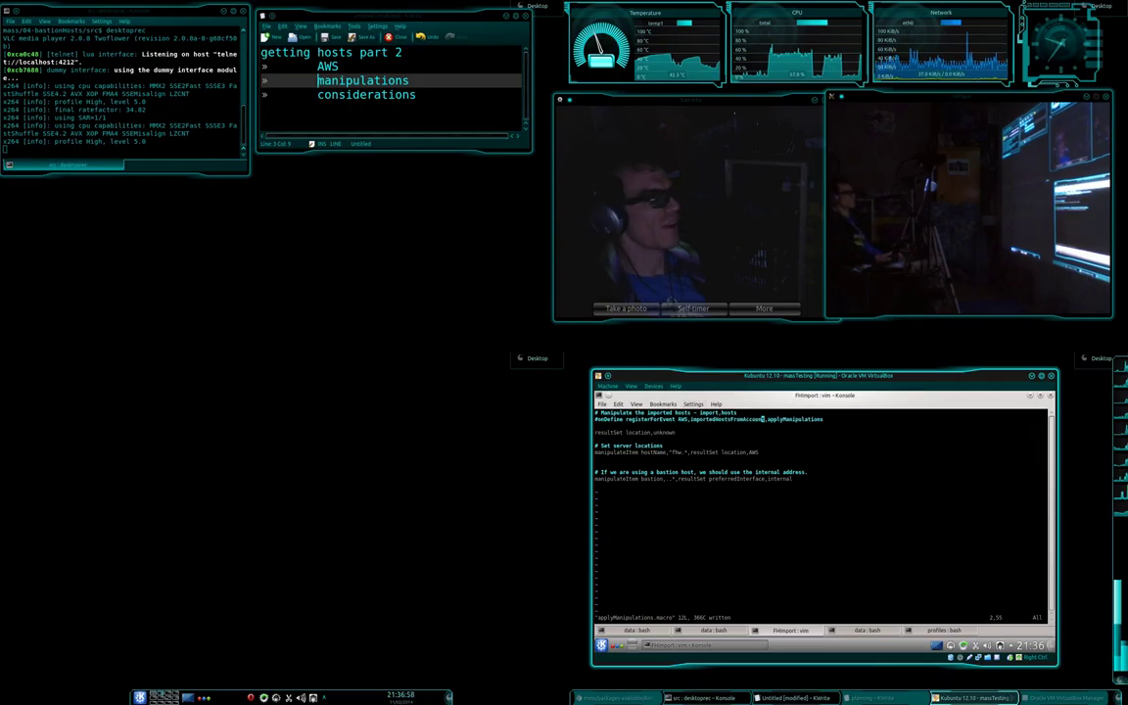
key("j")
key("j")
key("j")
key("j")
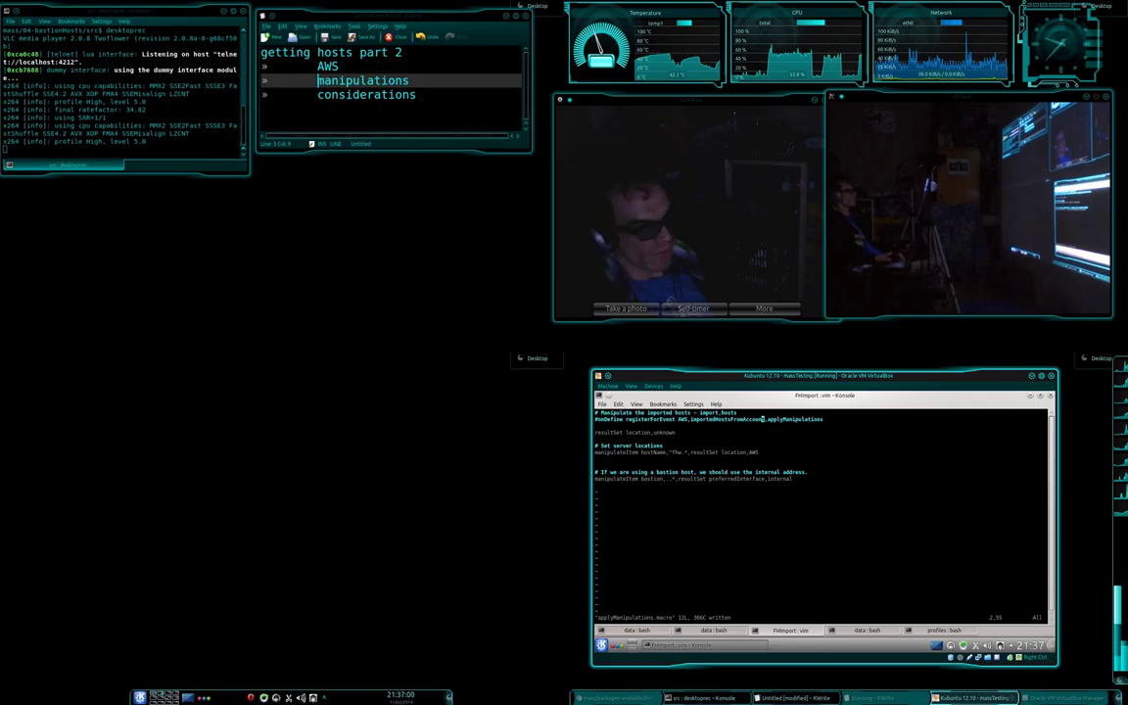
key("b")
key("b")
key("b")
key("b")
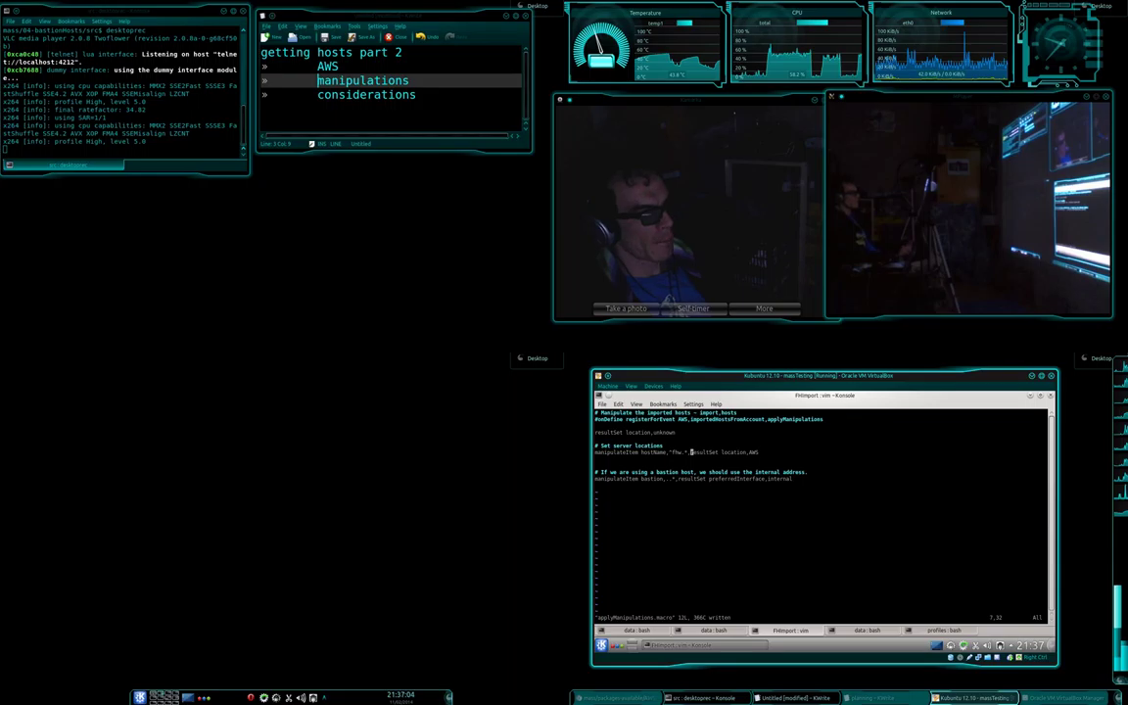
key("i")
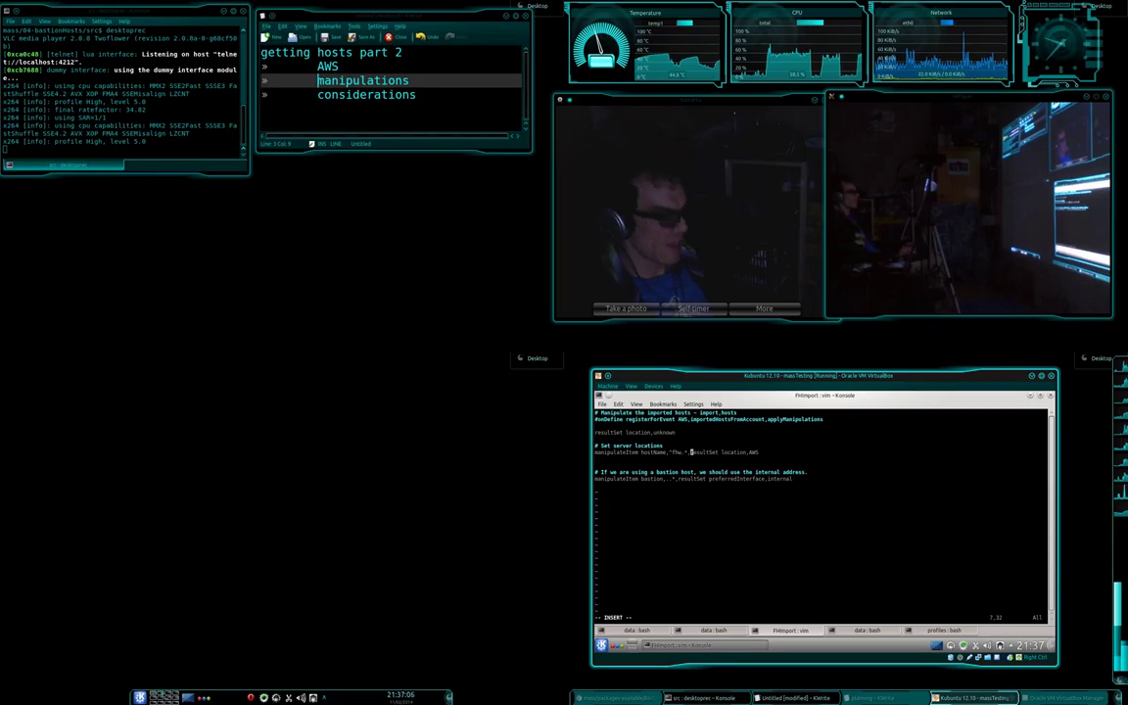
key("Return")
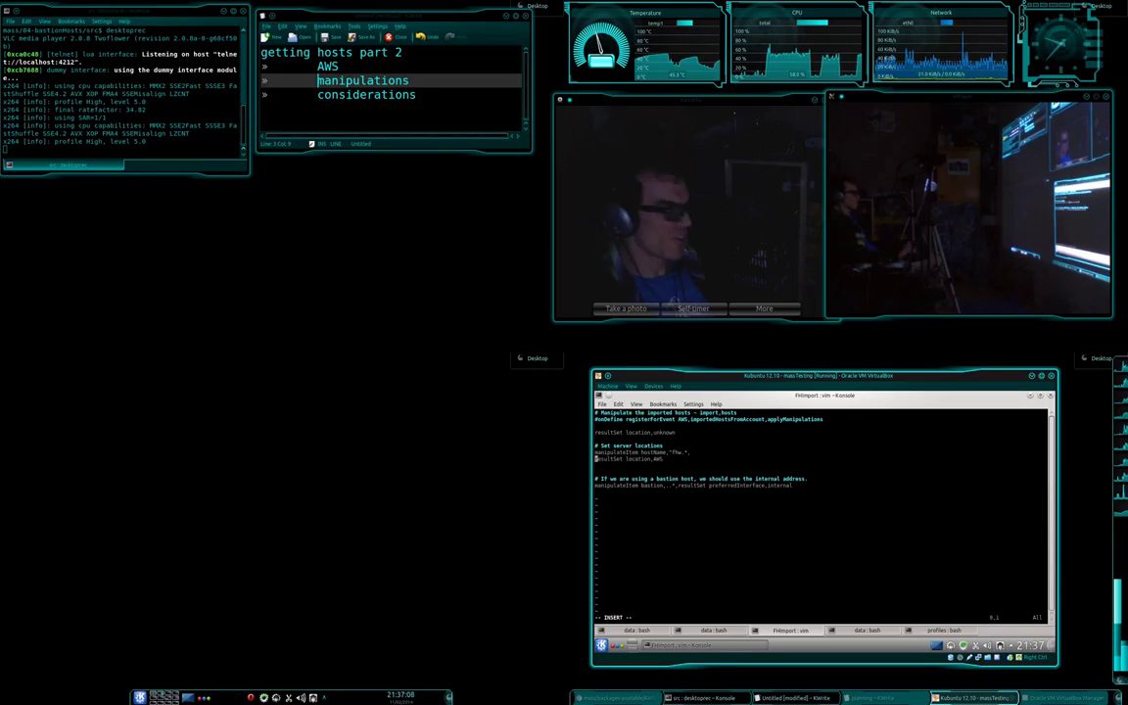
key("Tab")
key("End")
key("Return")
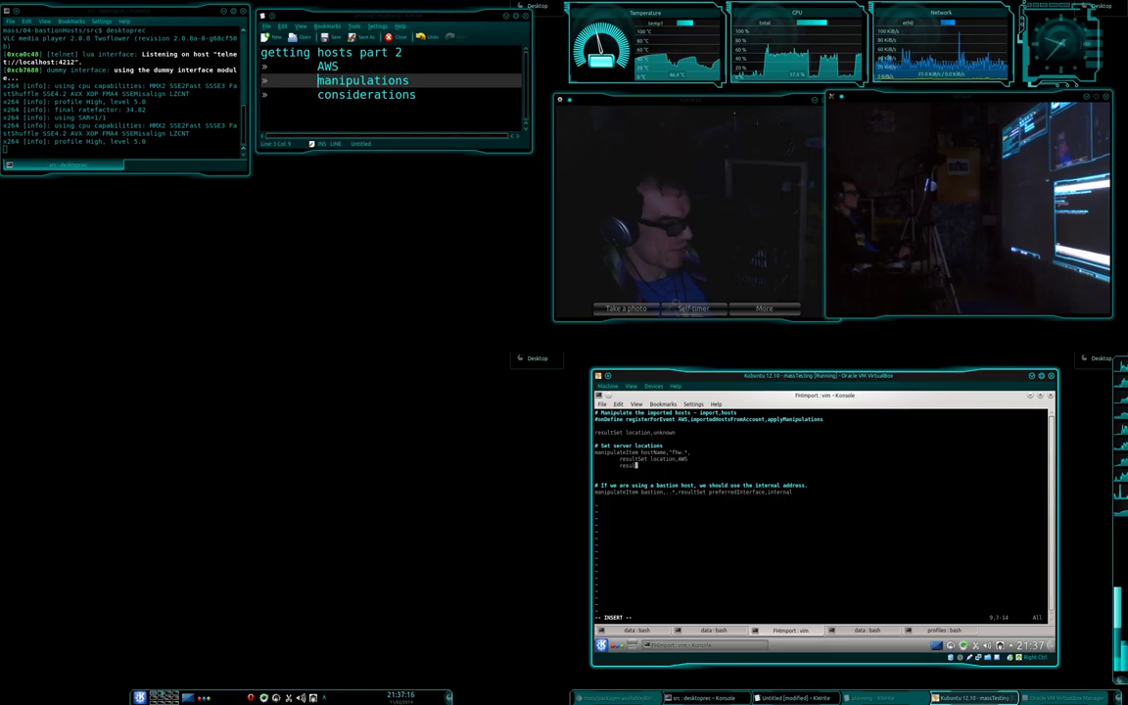
Add a 'resultSet serverType,web' line below it and save the macro with :wq.
type("tSet")
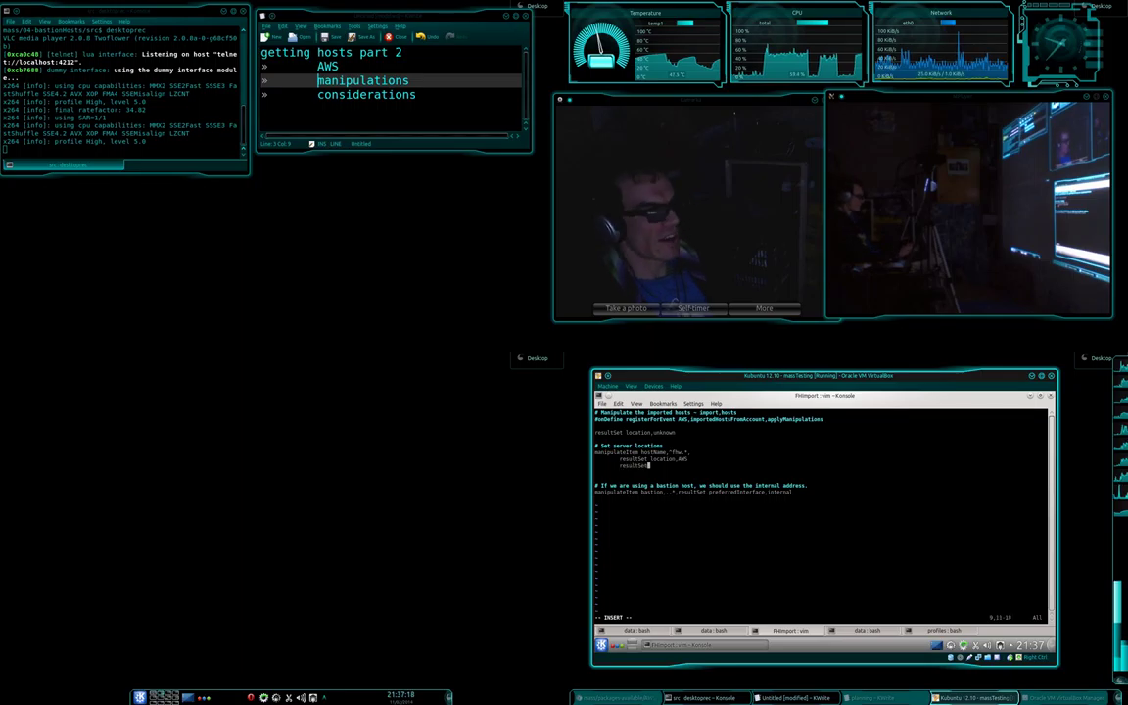
type(" serverType")
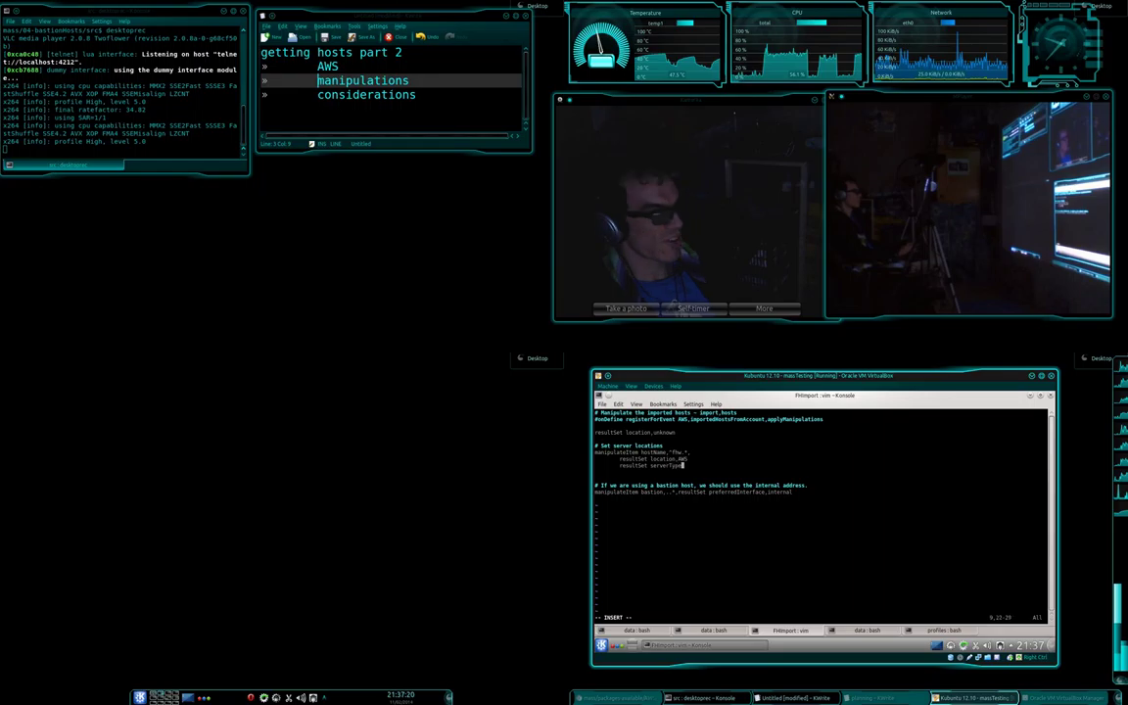
type(",vm")
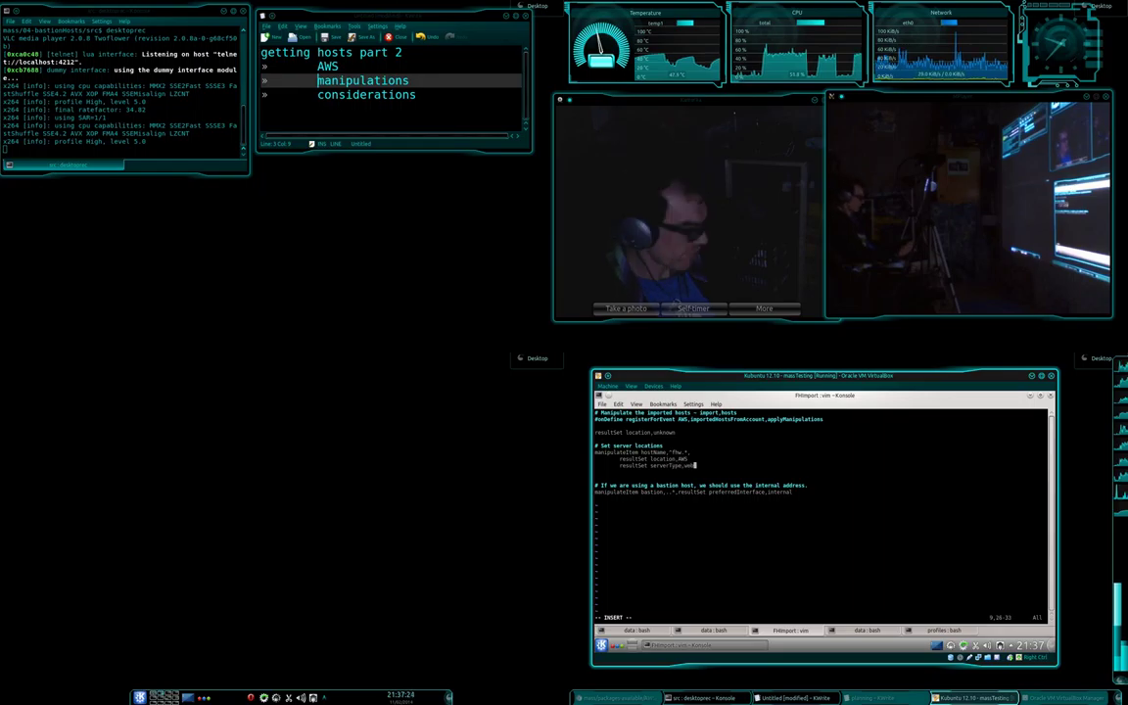
key("Escape")
type(":wq")
key("Return")
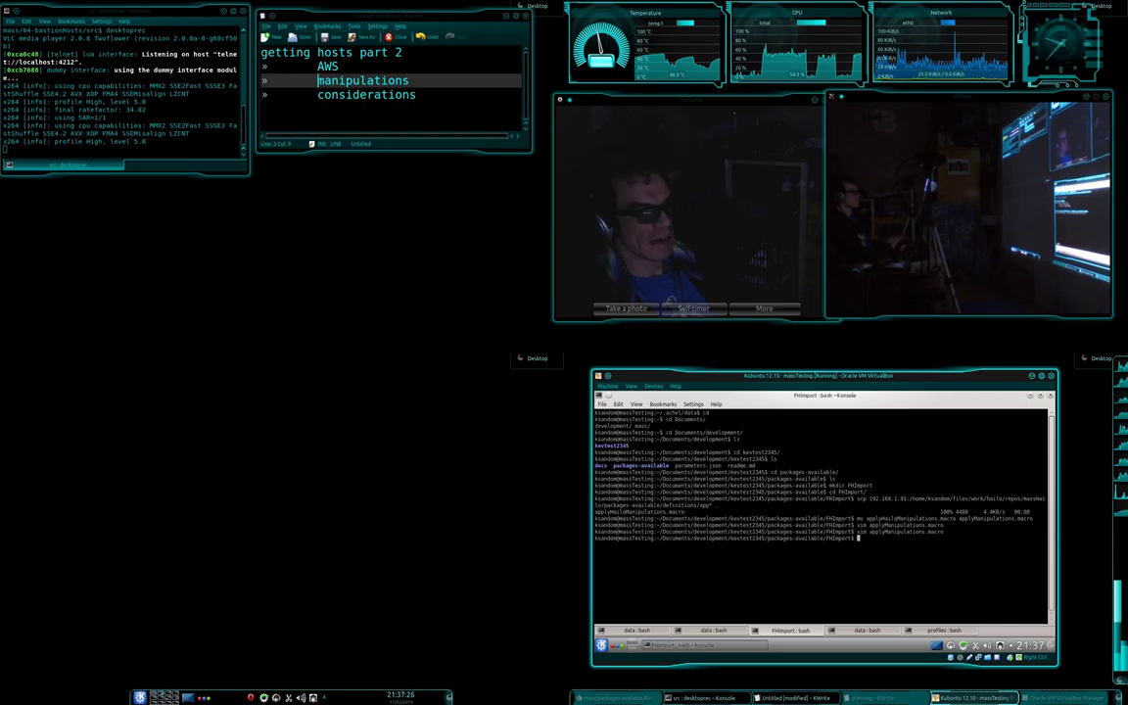
In the data tab, rerun the fh listing with --applyManipulations and append --nested.
key("shift+Left")
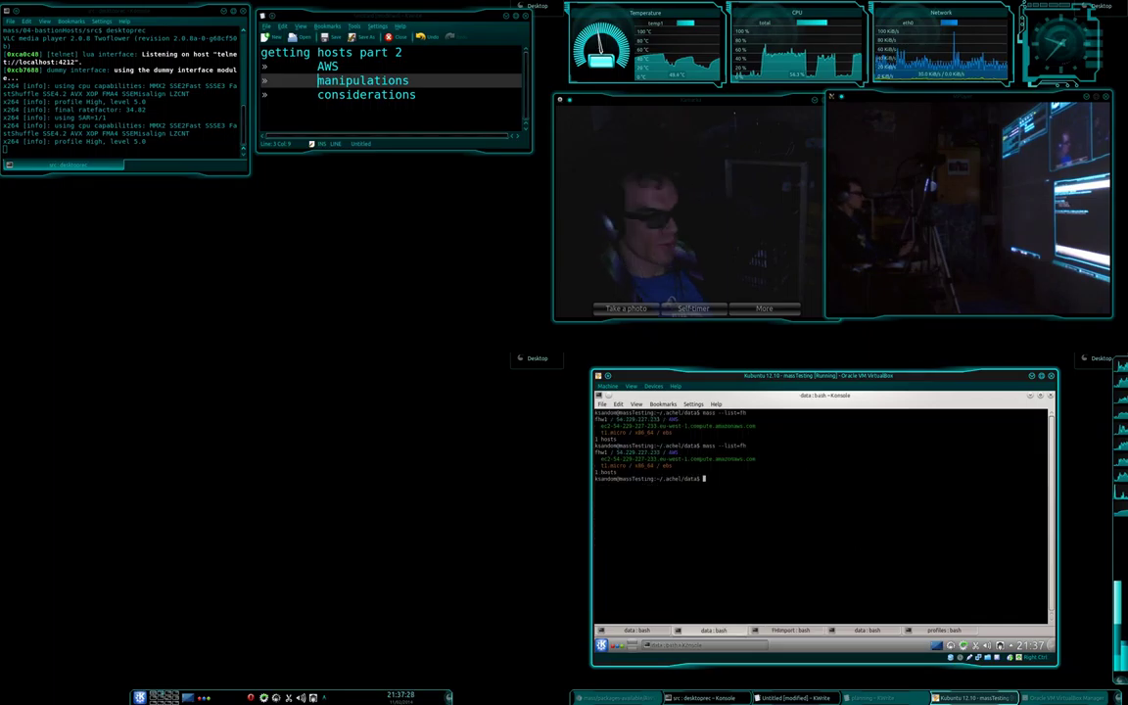
key("Up")
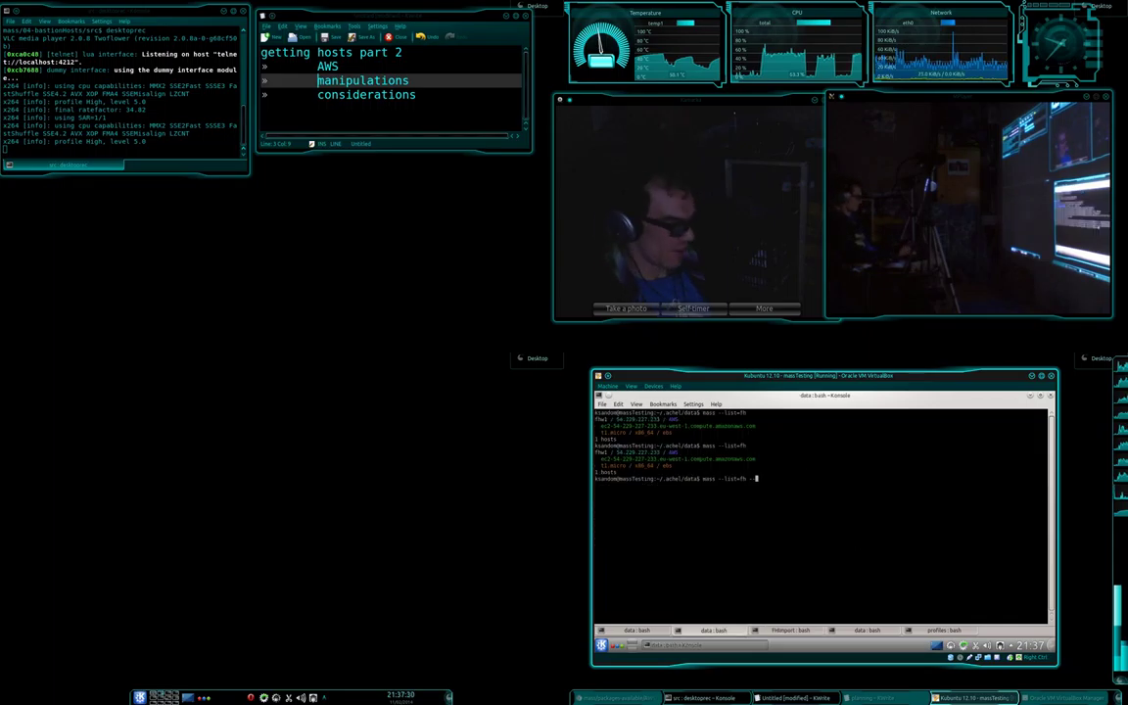
key("Up")
key("Up")
key("Return")
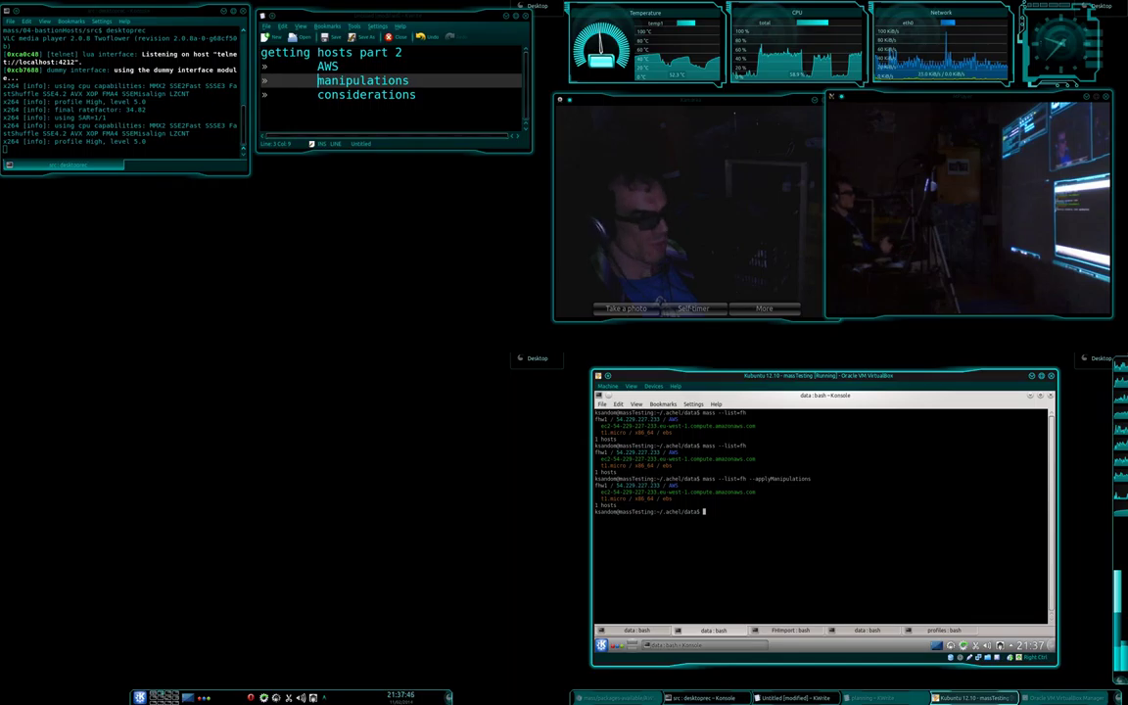
key("Up")
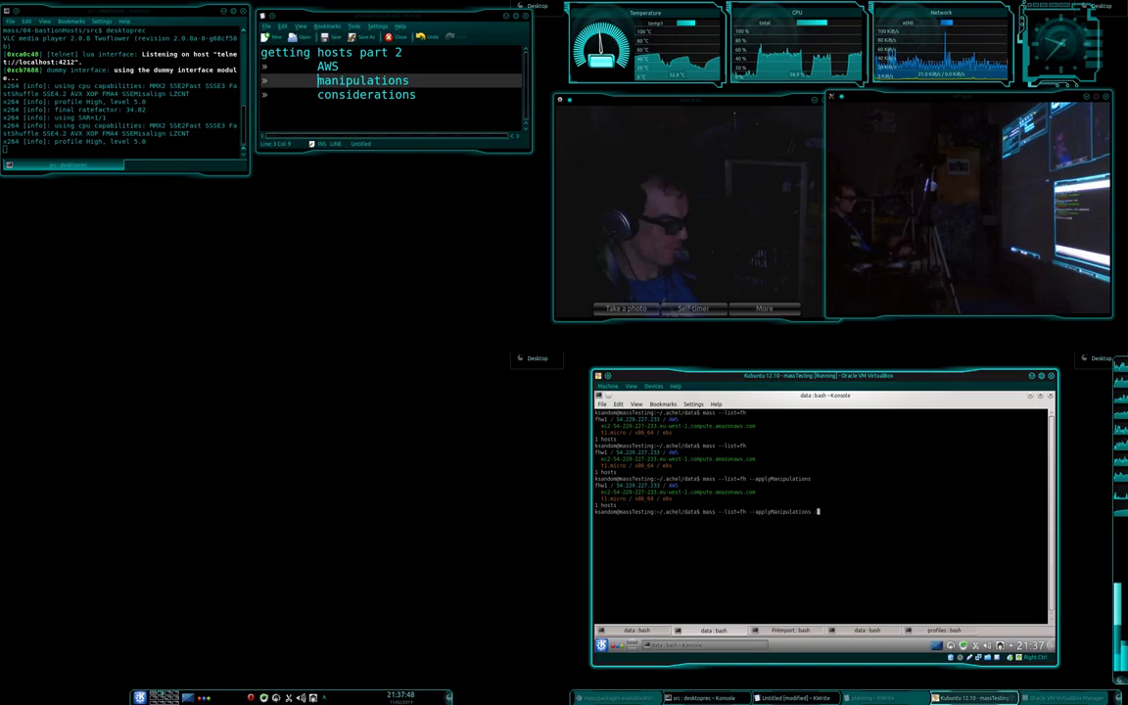
type("--nested")
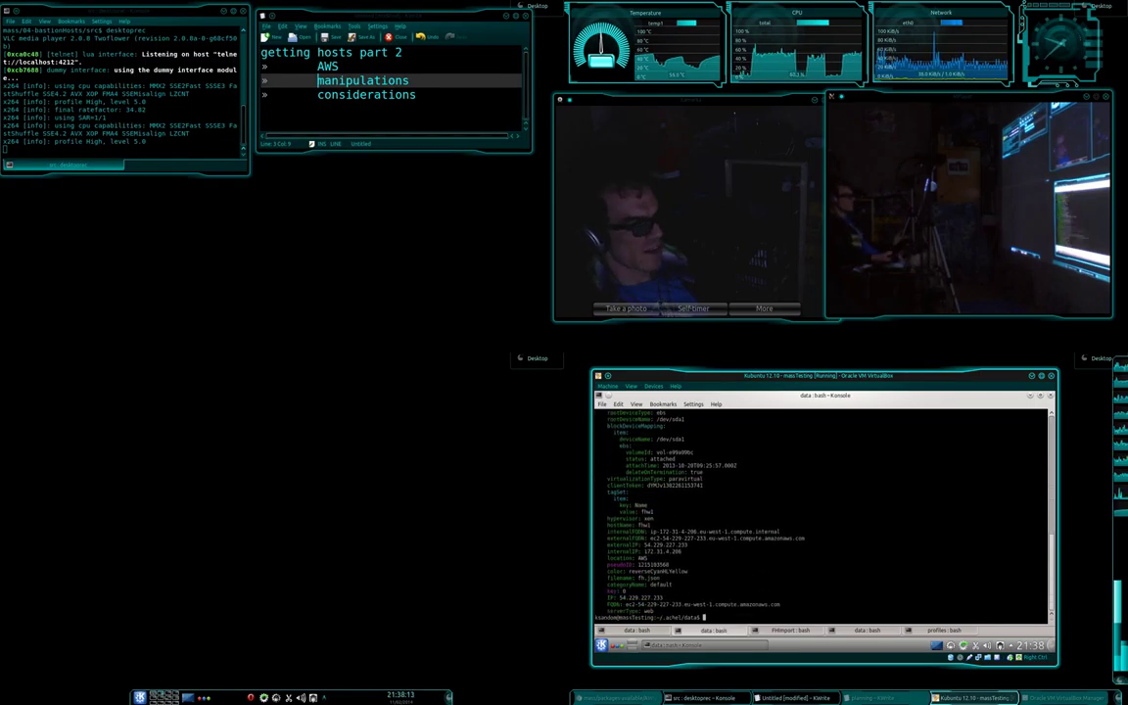
Inspect fhw1's nested output: color, FQDN, IP 54.229.227.233, zone eu-west-1a and serverType web.
double_click(665, 571)
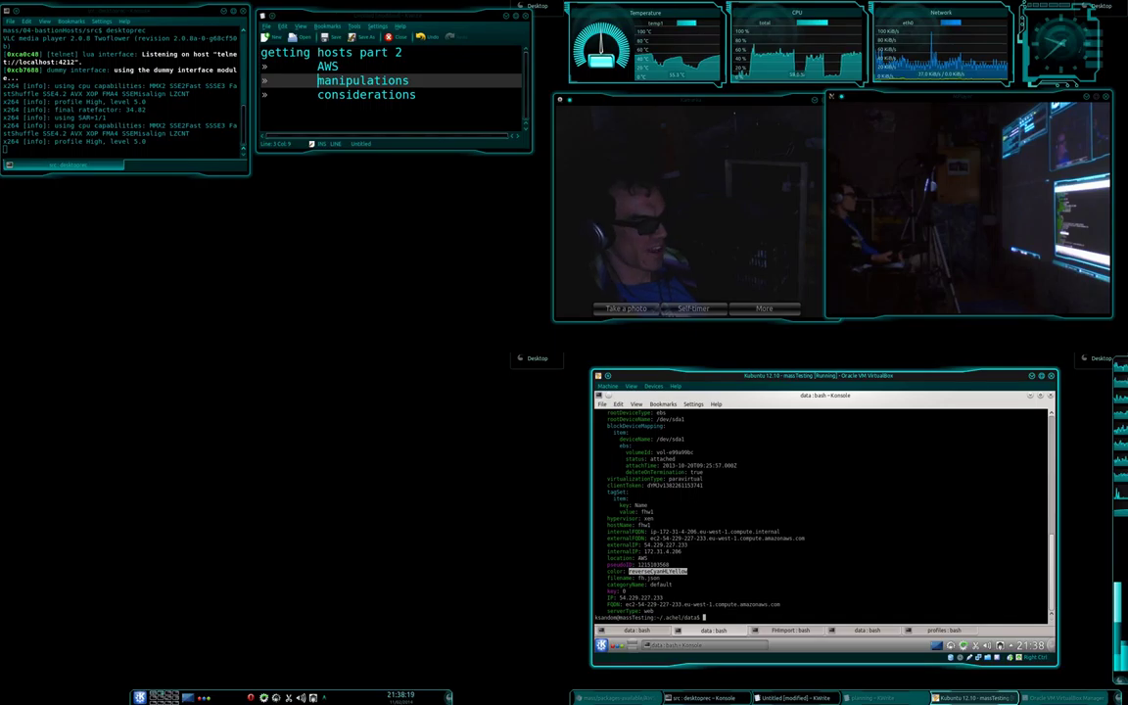
double_click(703, 604)
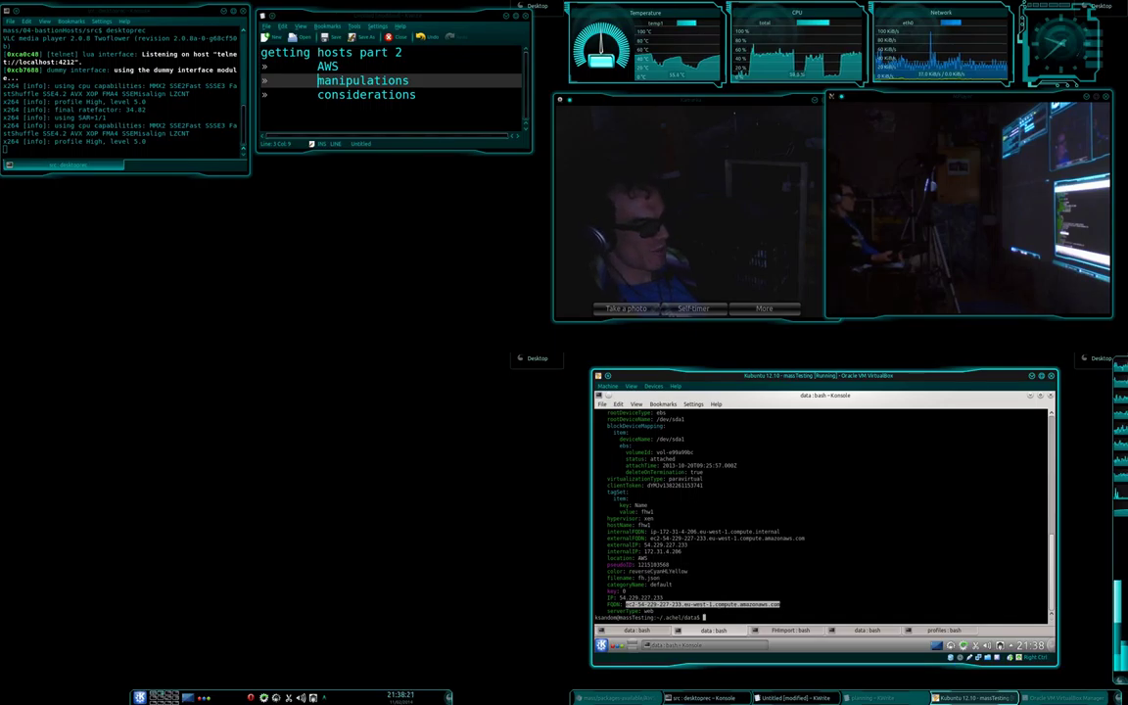
double_click(642, 597)
scroll(823, 515, "up", 6)
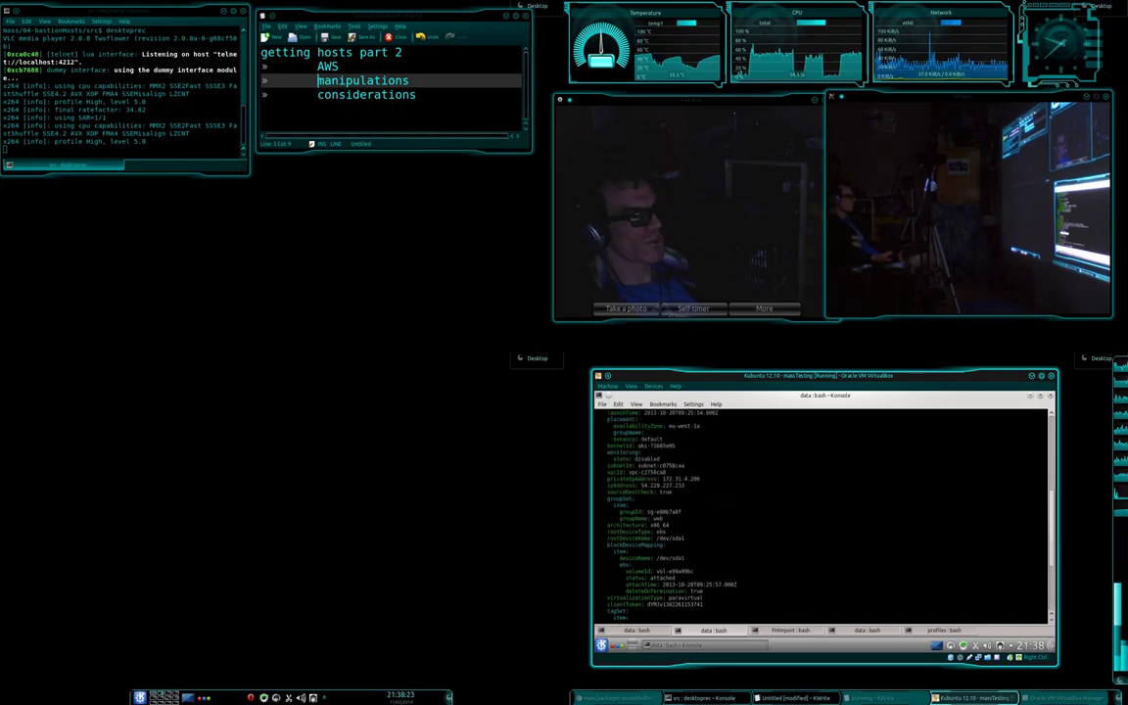
double_click(684, 426)
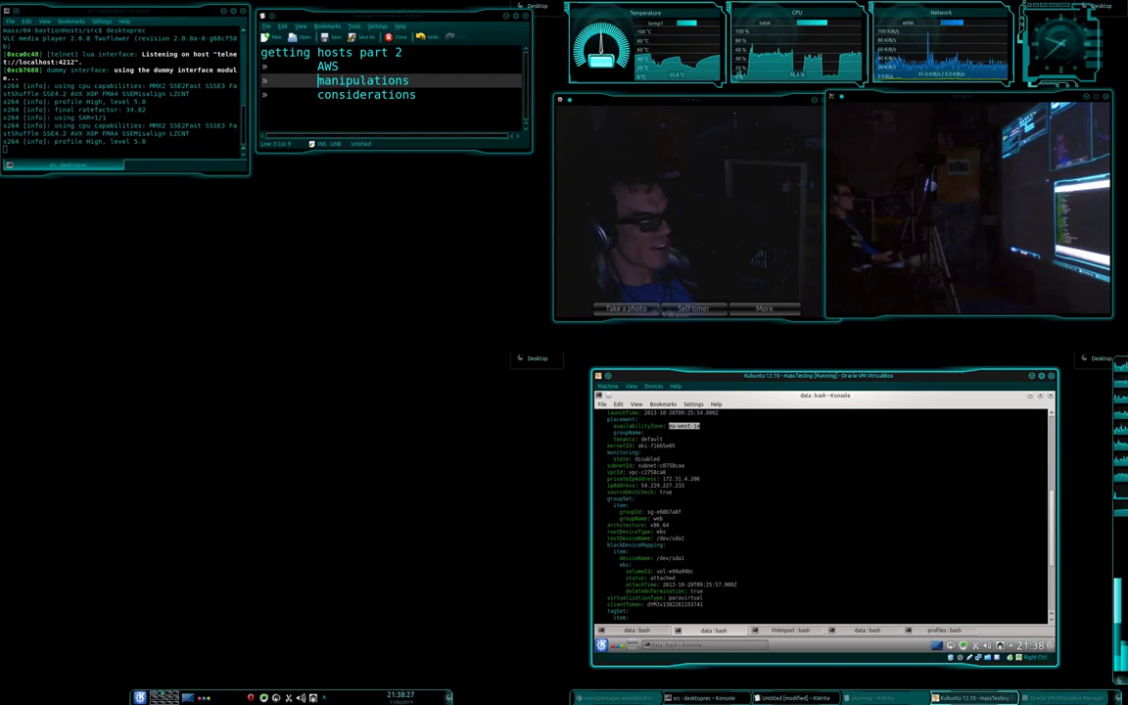
scroll(822, 514, "down", 3)
scroll(823, 514, "down", 3)
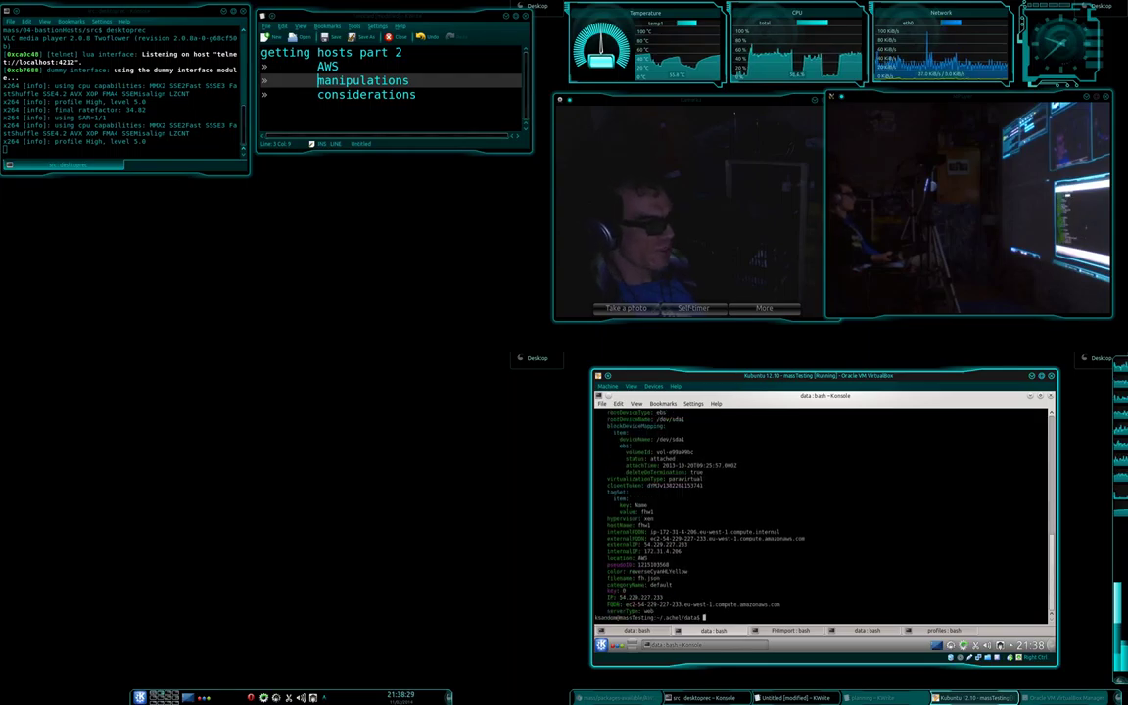
left_click_drag(607, 610, 1043, 610)
left_click_drag(663, 610, 607, 610)
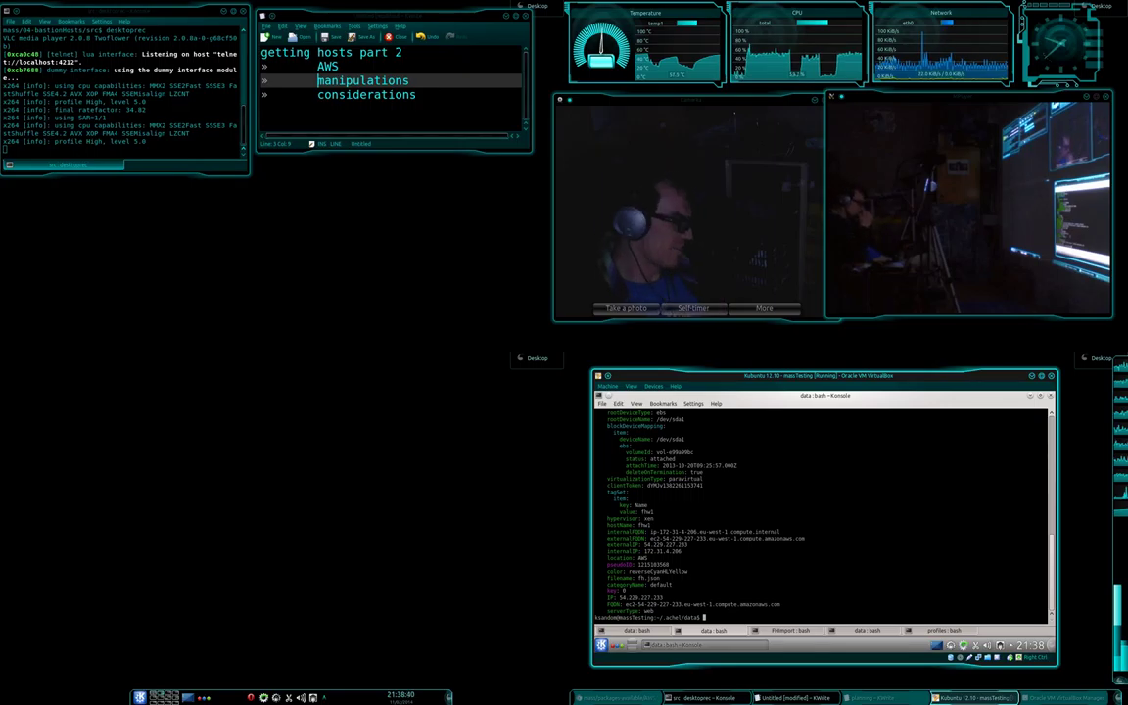
Reopen applyManipulations.macro in vim from the FHImport tab and point out the AWS location value.
key("shift+Right")
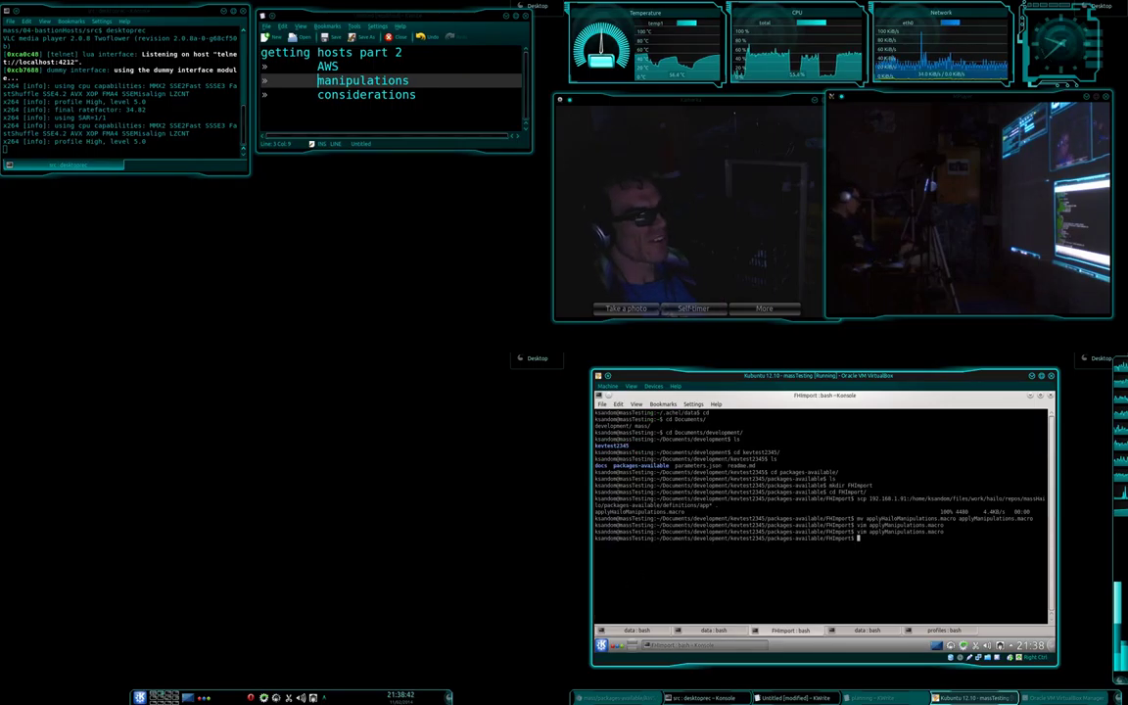
key("Up")
key("Return")
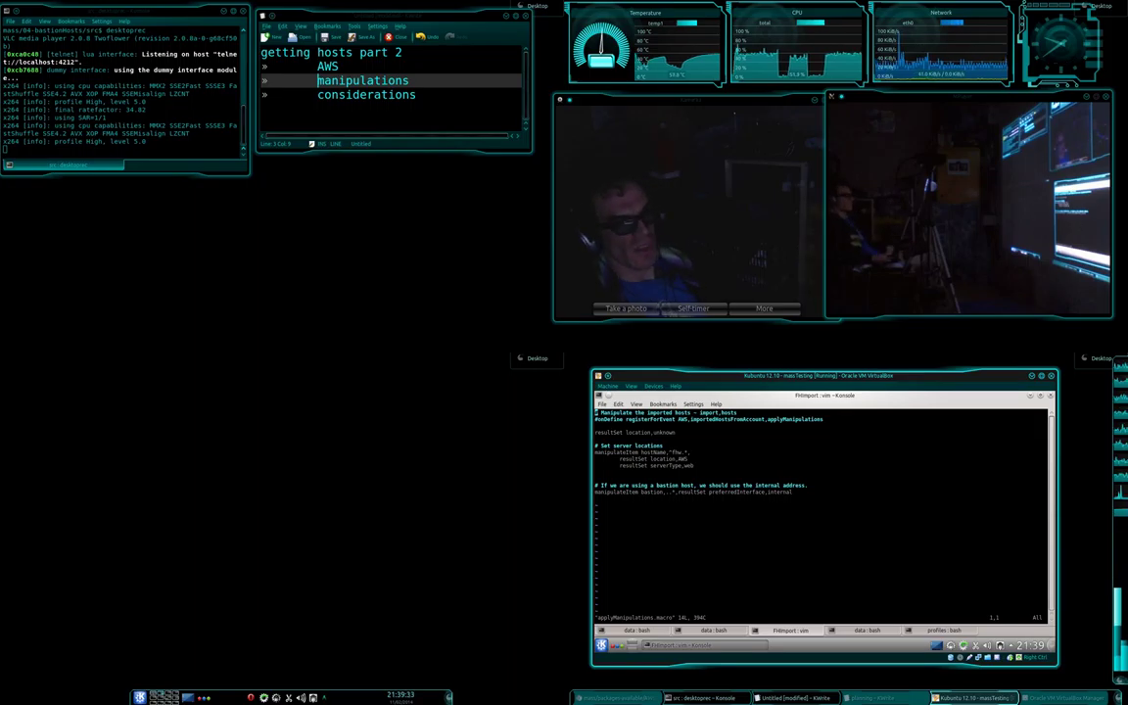
double_click(682, 459)
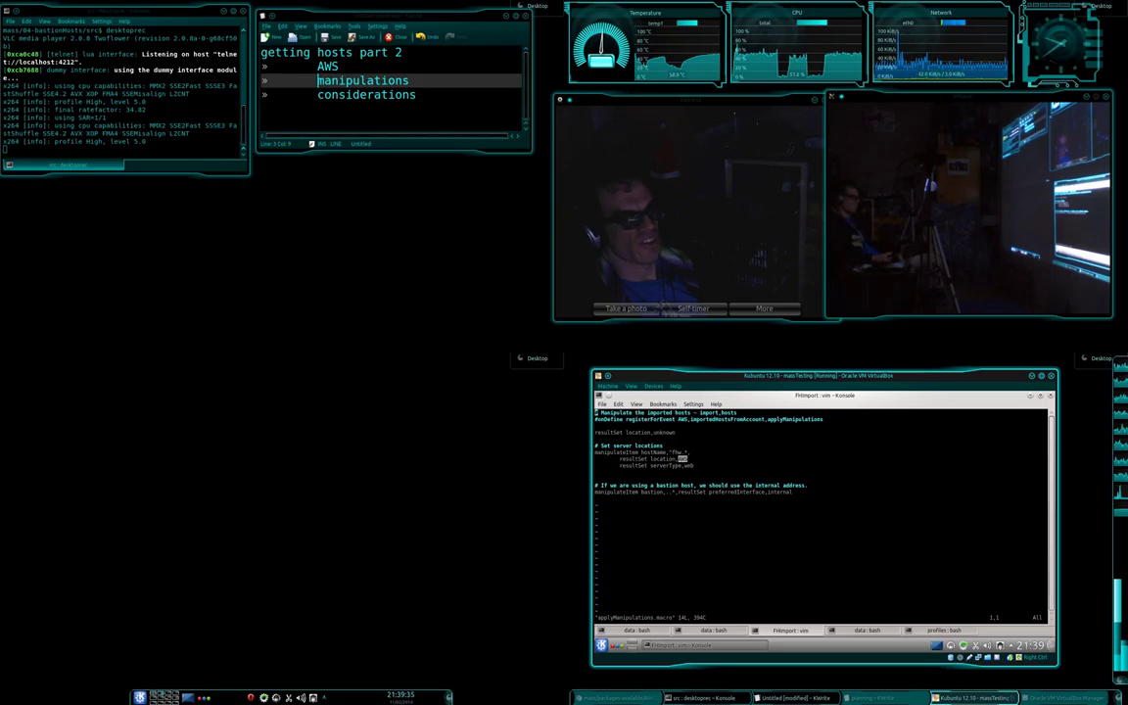
left_click(682, 458)
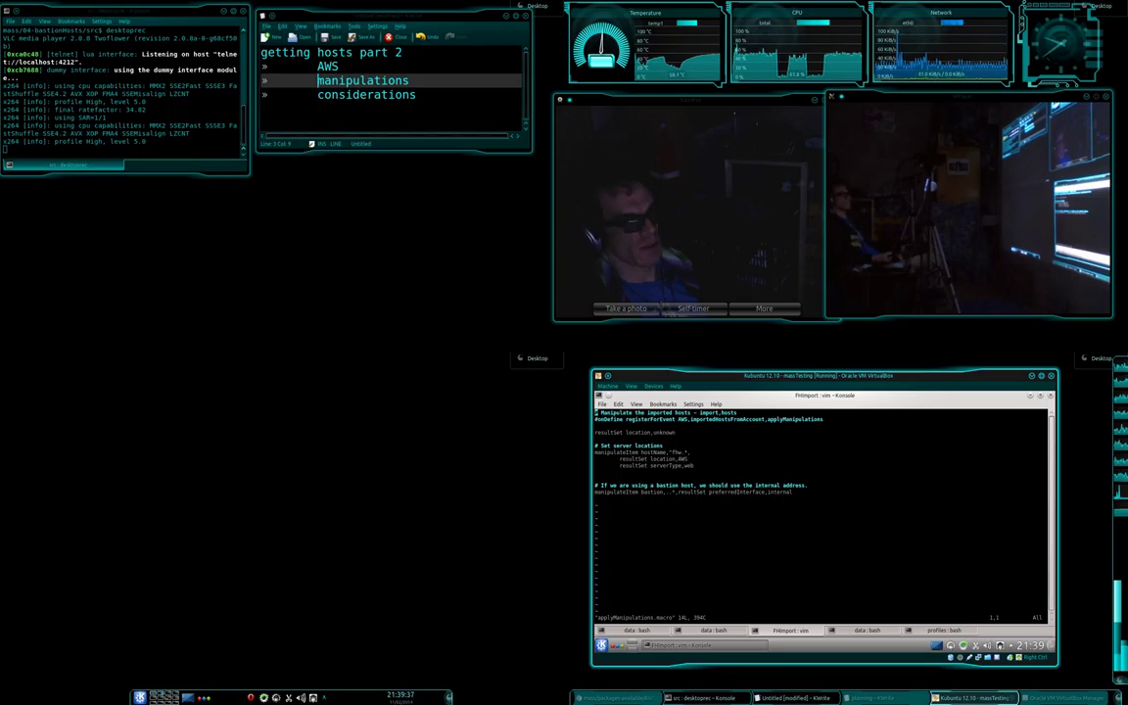